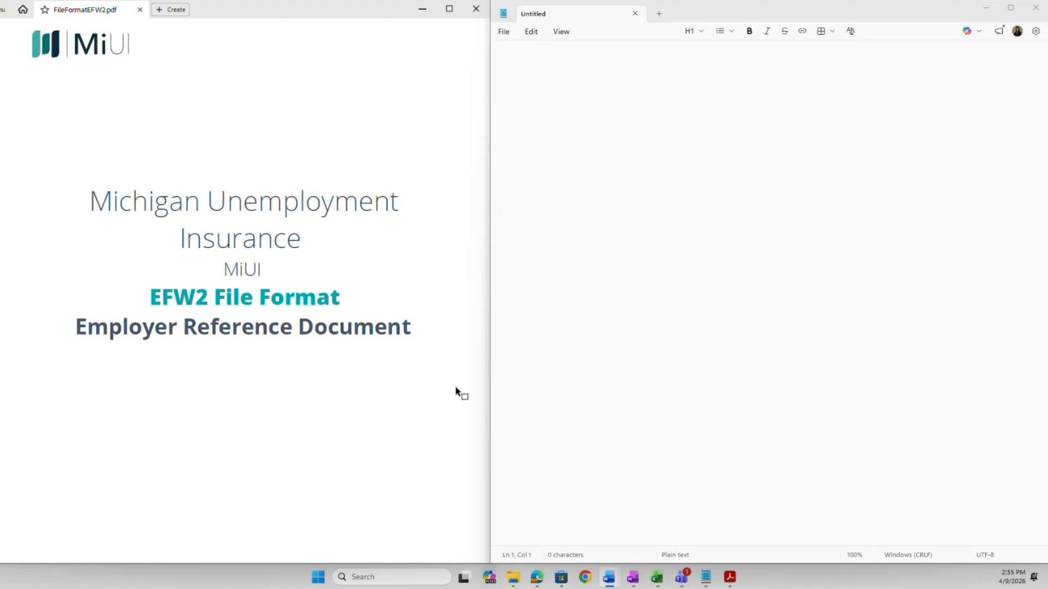
Scroll FileFormatEFW2.pdf from the title page down to page 7's EFW2 Record Tables heading.
{"action": "scroll", "coordinate": [448, 389], "scroll_direction": "down", "scroll_amount": 6}
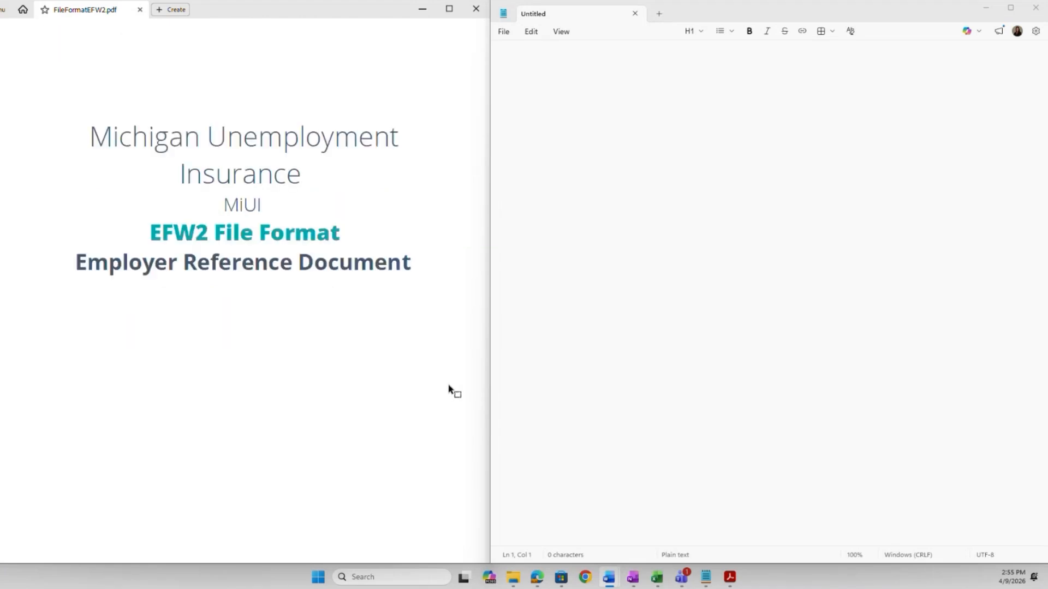
{"action": "scroll", "coordinate": [454, 391], "scroll_direction": "down", "scroll_amount": 8}
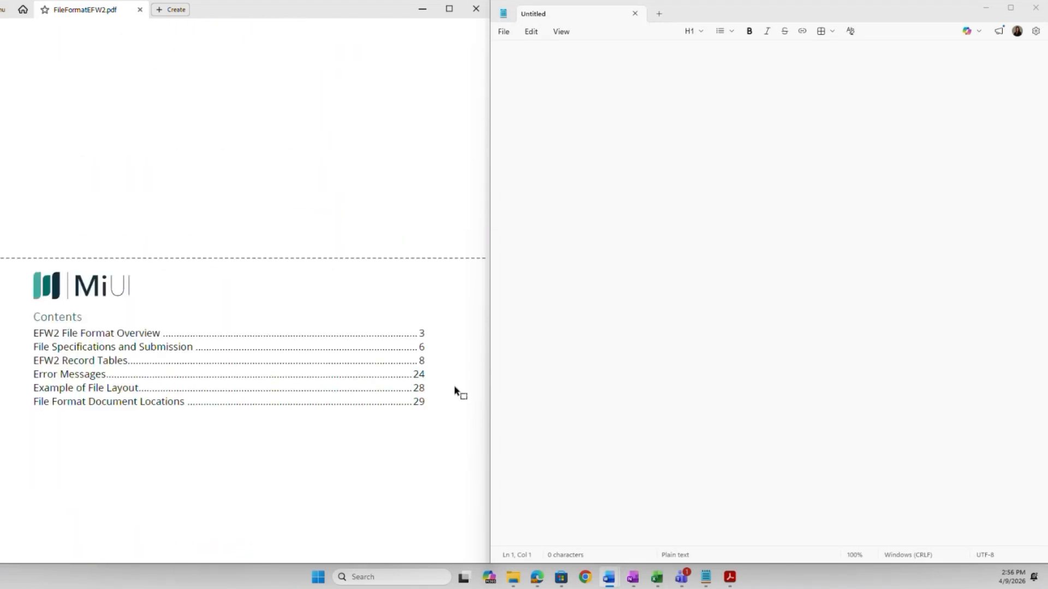
{"action": "scroll", "coordinate": [454, 391], "scroll_direction": "down", "scroll_amount": 8}
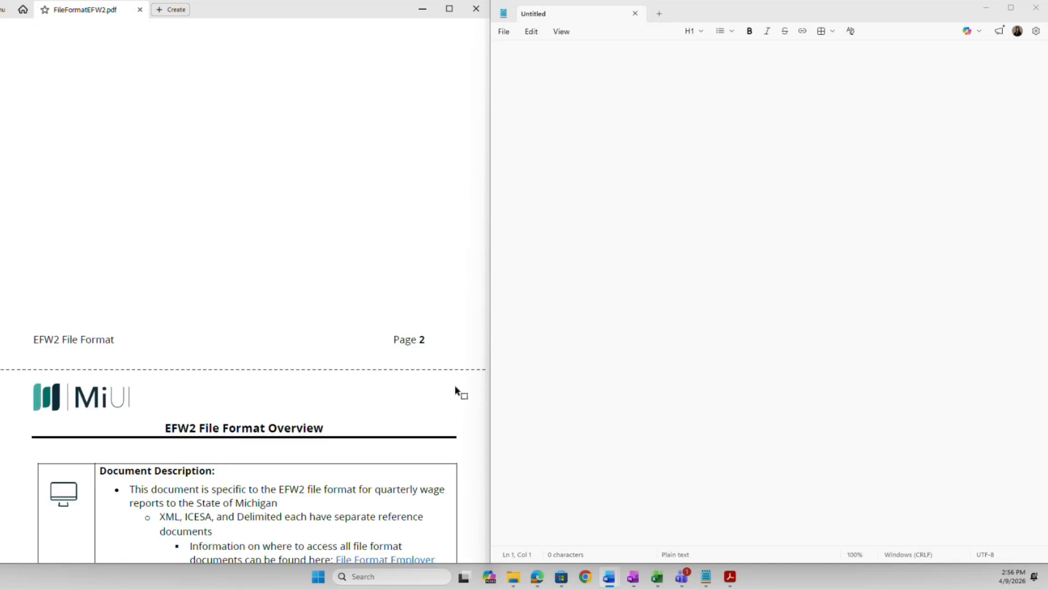
{"action": "scroll", "coordinate": [469, 397], "scroll_direction": "down", "scroll_amount": 10}
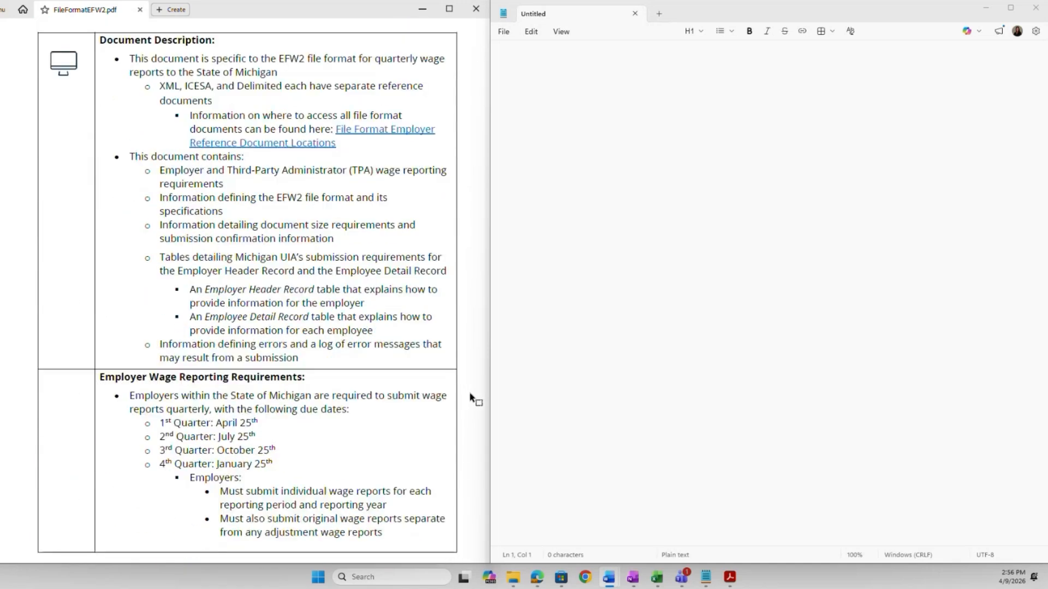
{"action": "scroll", "coordinate": [475, 409], "scroll_direction": "down", "scroll_amount": 10}
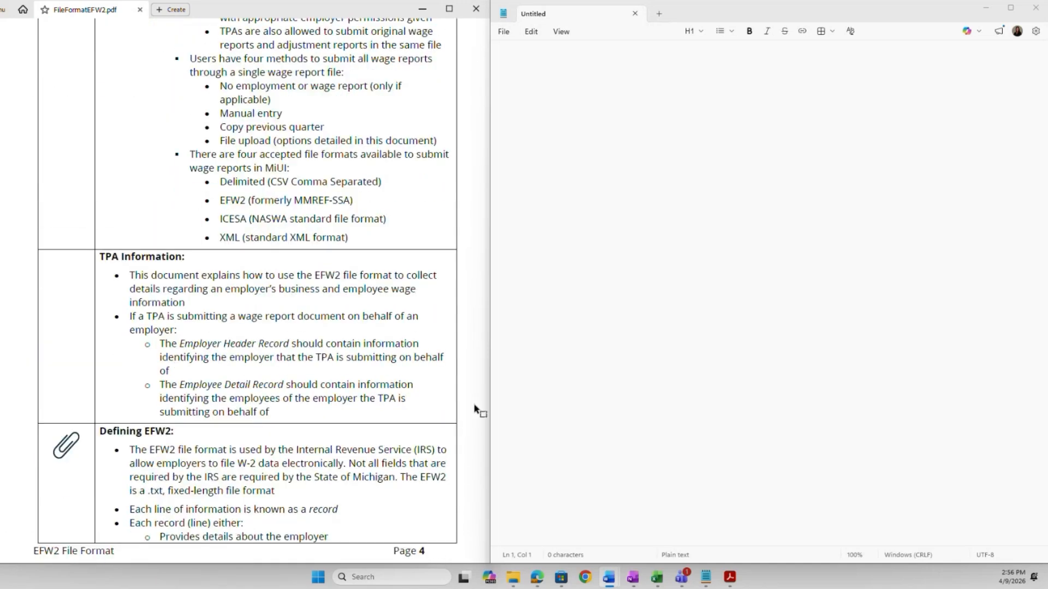
{"action": "scroll", "coordinate": [475, 410], "scroll_direction": "down", "scroll_amount": 10}
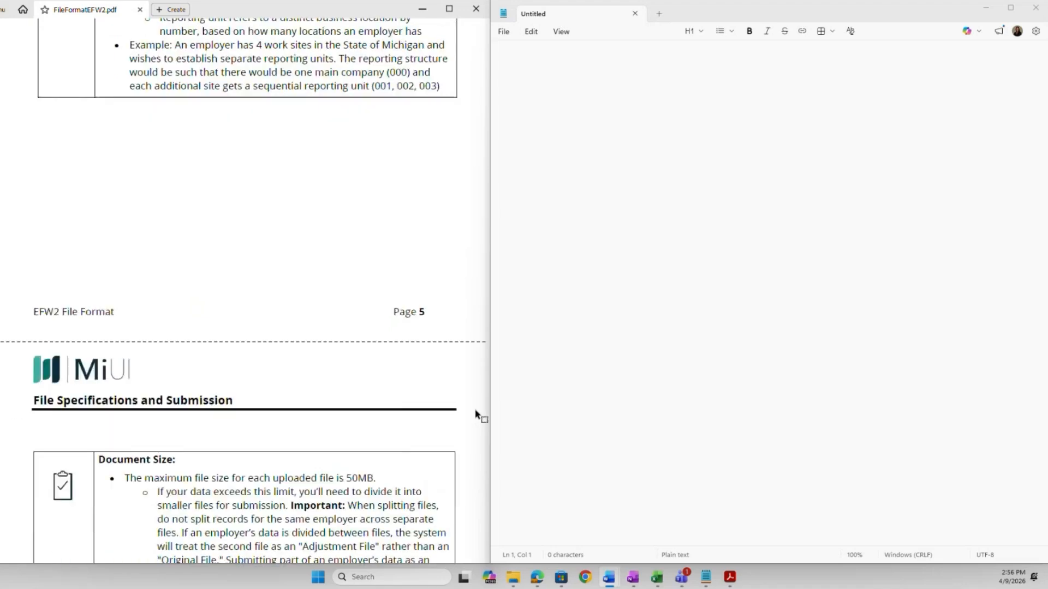
{"action": "scroll", "coordinate": [478, 414], "scroll_direction": "down", "scroll_amount": 10}
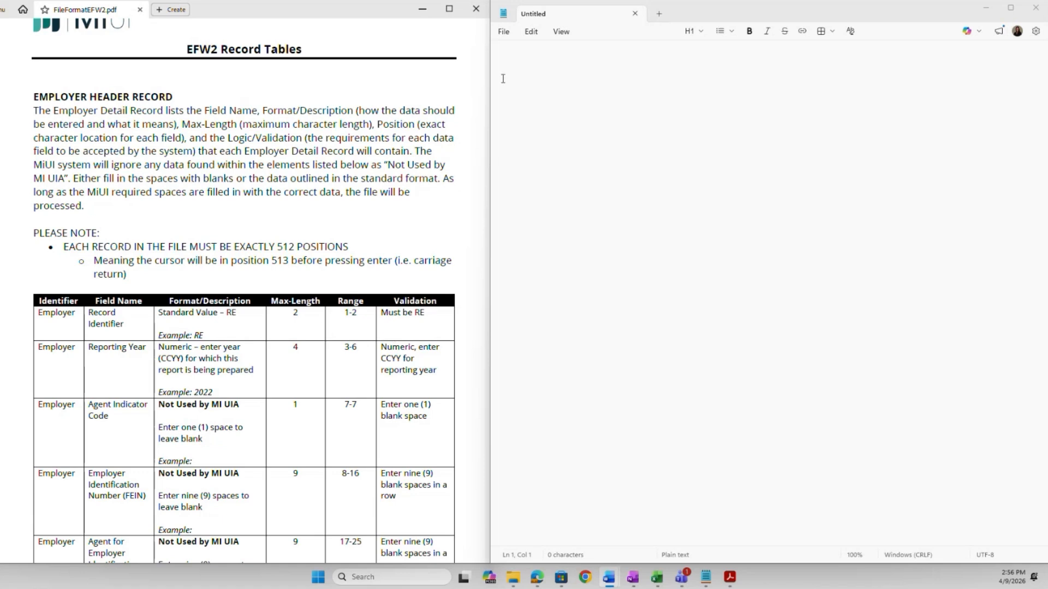
Type RE2026 on Notepad's first line and blank-pad it through position 25 (Col 26).
{"action": "left_click", "coordinate": [502, 53]}
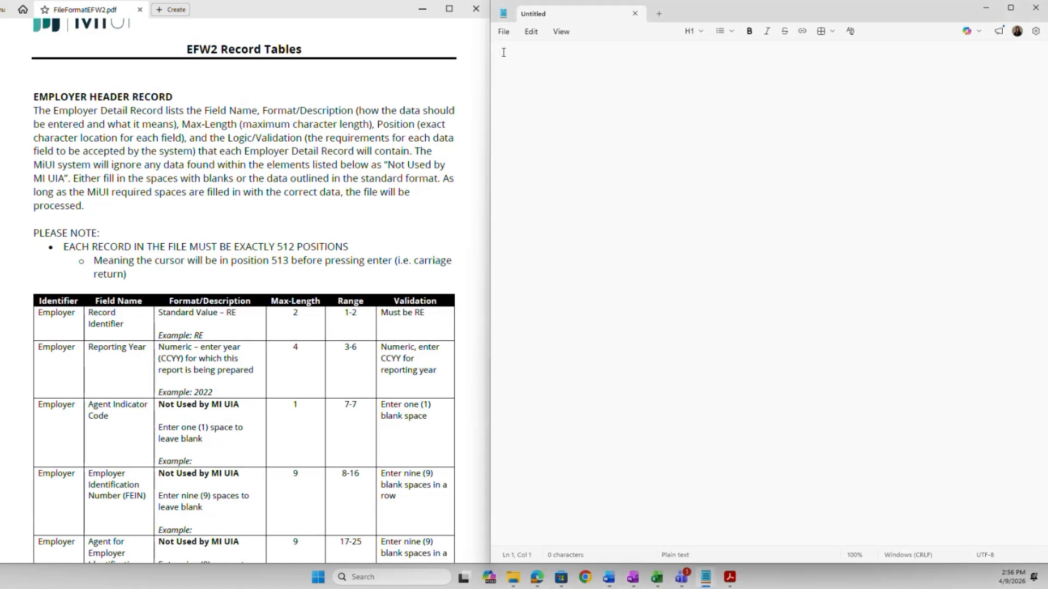
{"action": "type", "text": "RE"}
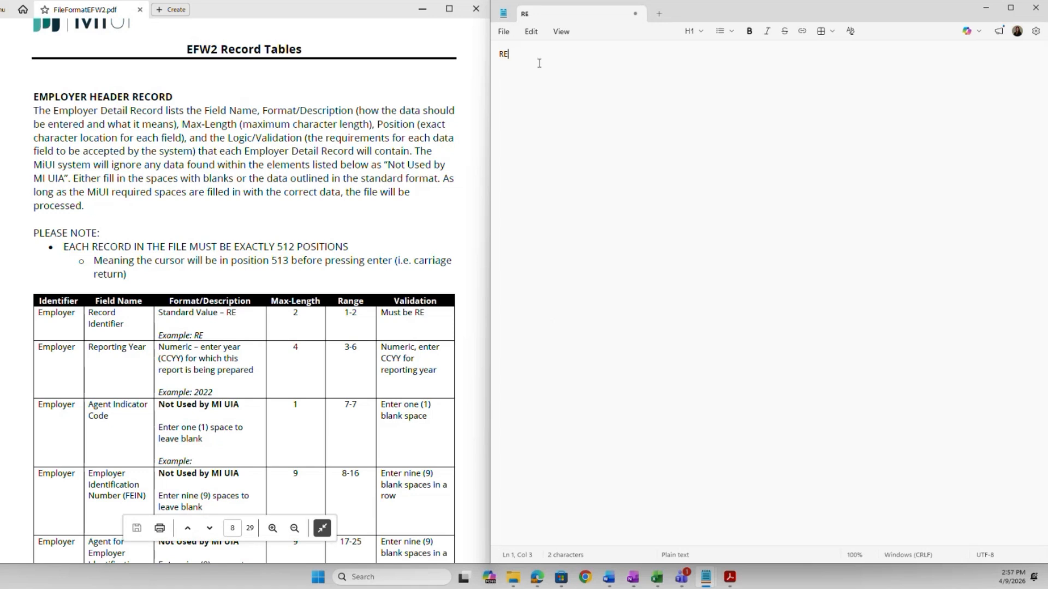
{"action": "type", "text": "2026"}
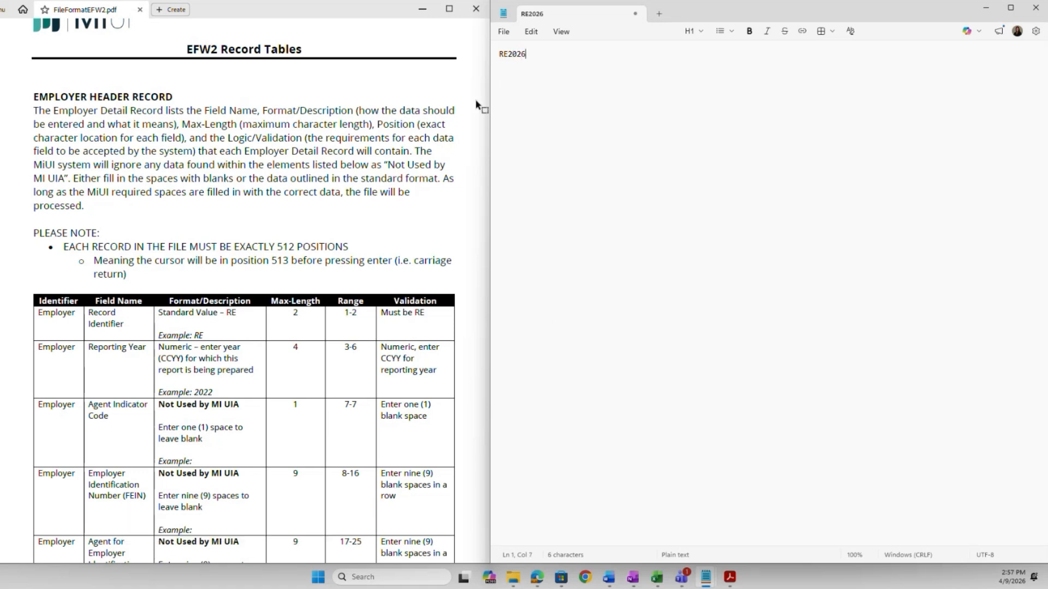
{"action": "scroll", "coordinate": [467, 271], "scroll_direction": "down", "scroll_amount": 5}
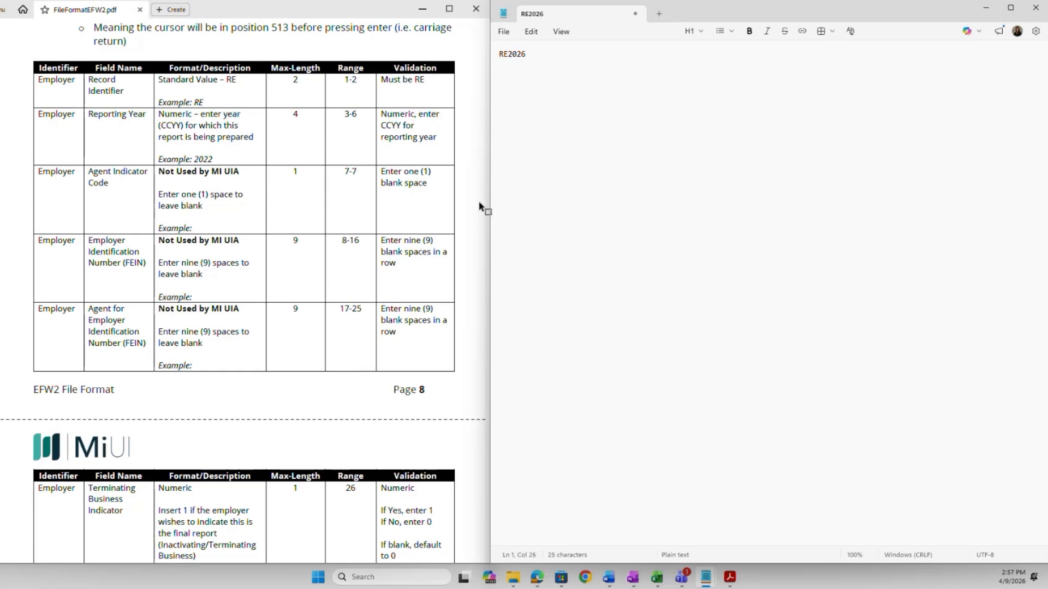
{"action": "scroll", "coordinate": [470, 312], "scroll_direction": "down", "scroll_amount": 7}
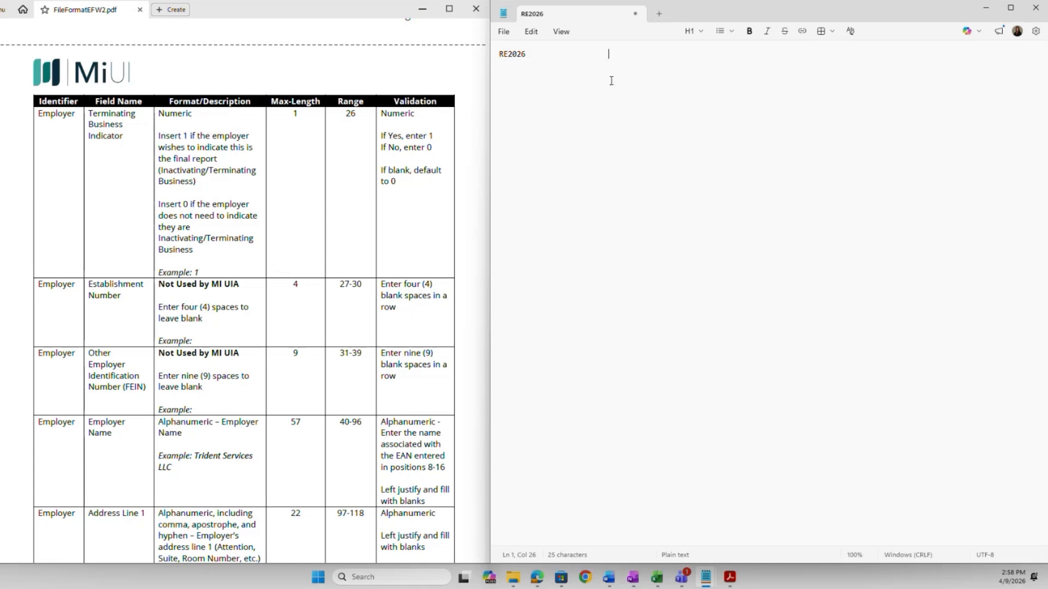
Add terminating indicator 0, employer name Tester LLC and the address line, blank-padded through position 118.
{"action": "type", "text": "0"}
{"action": "scroll", "coordinate": [468, 265], "scroll_direction": "down", "scroll_amount": 1}
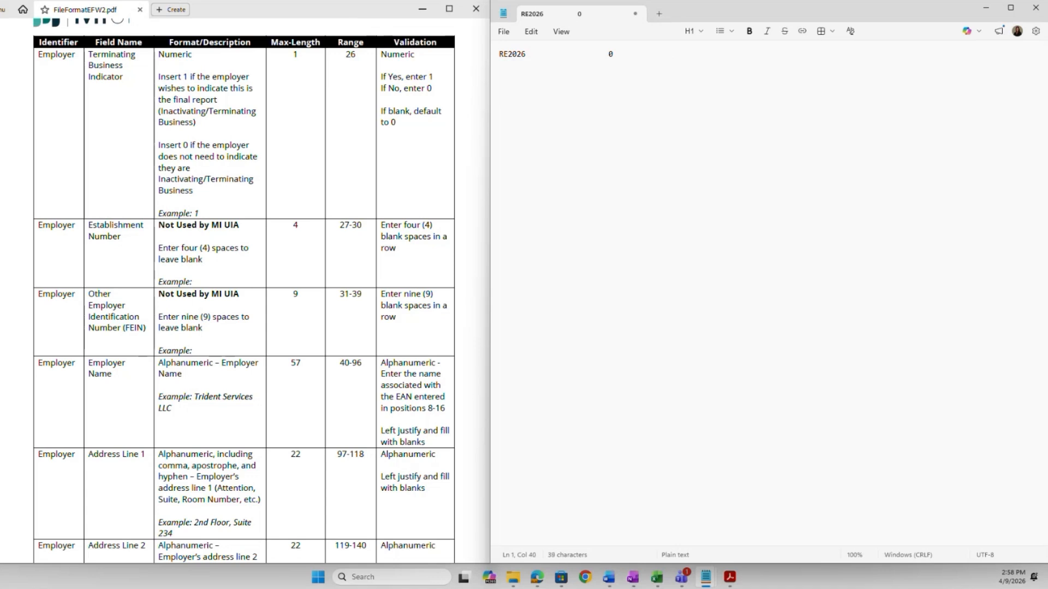
{"action": "scroll", "coordinate": [431, 304], "scroll_direction": "down", "scroll_amount": 3}
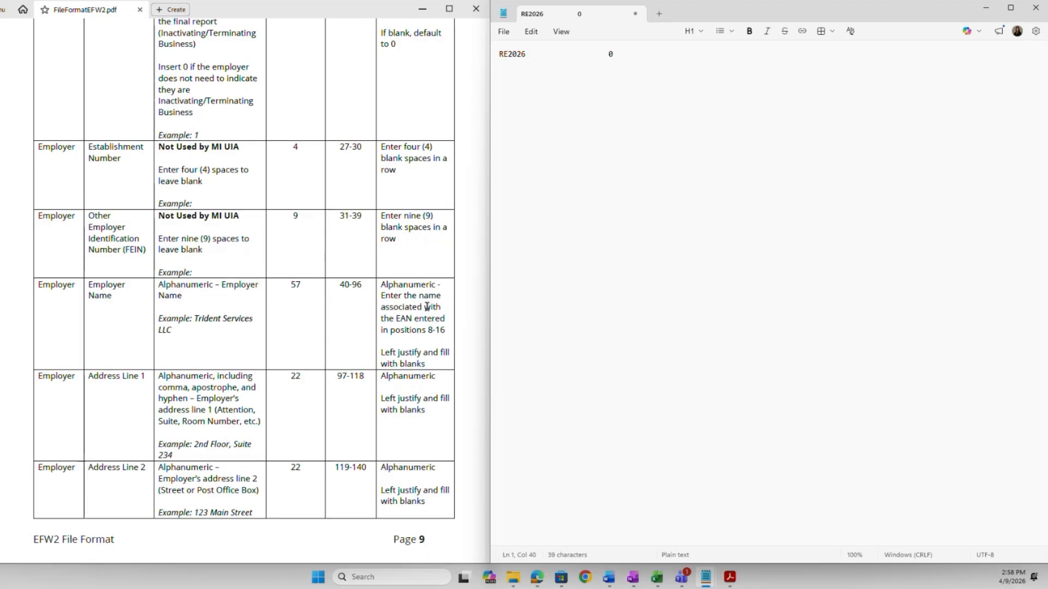
{"action": "scroll", "coordinate": [429, 305], "scroll_direction": "down", "scroll_amount": 1}
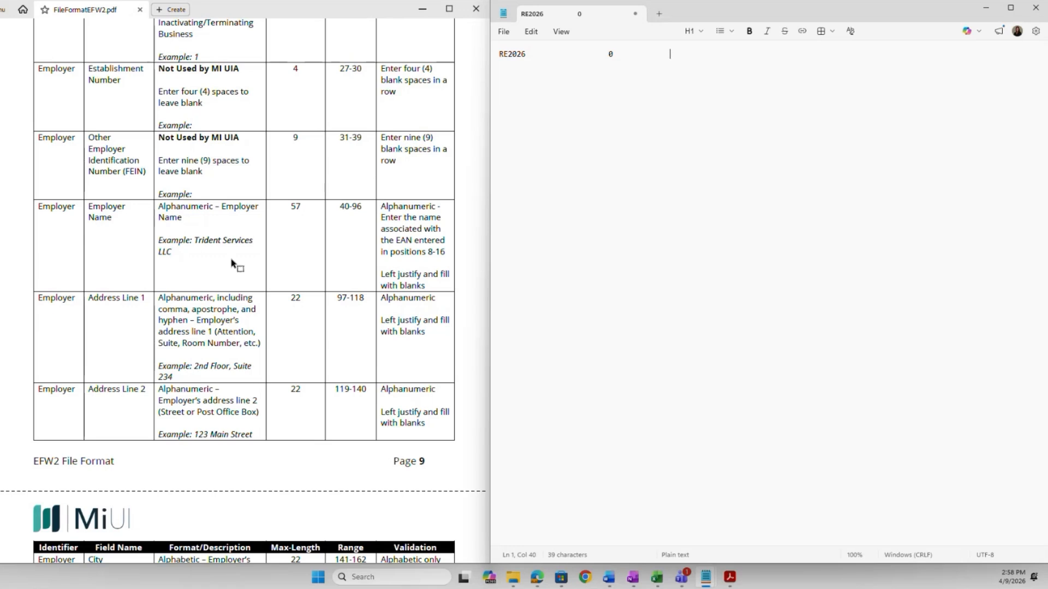
{"action": "type", "text": "Tester LLC"}
{"action": "type", "text": "Suite 10"}
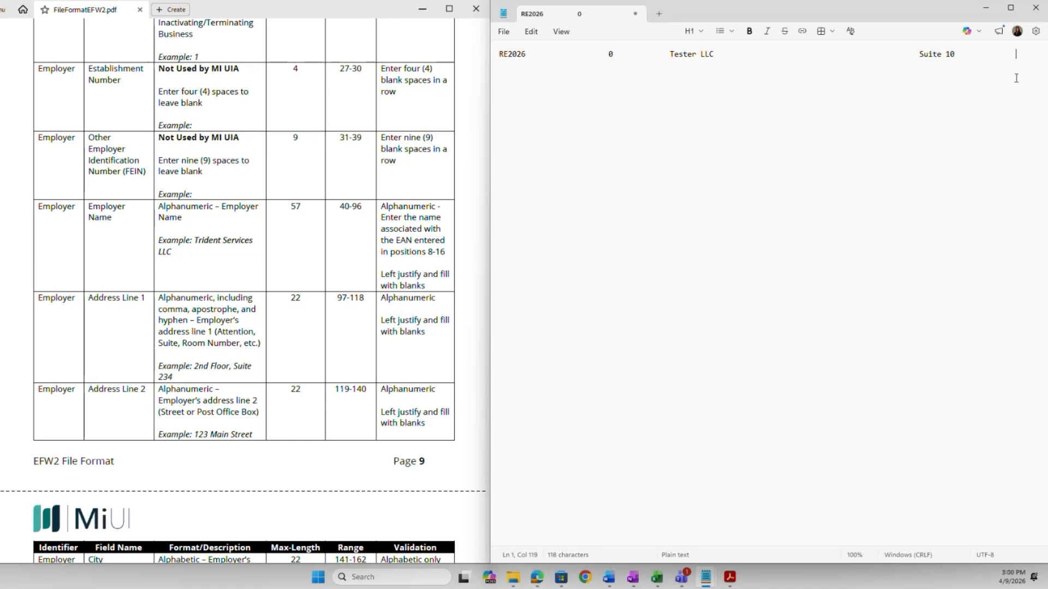
Add the employer's street address, city Lansing, state MI, ZIP code and extension, padded to position 173.
{"action": "scroll", "coordinate": [371, 376], "scroll_direction": "down", "scroll_amount": 5}
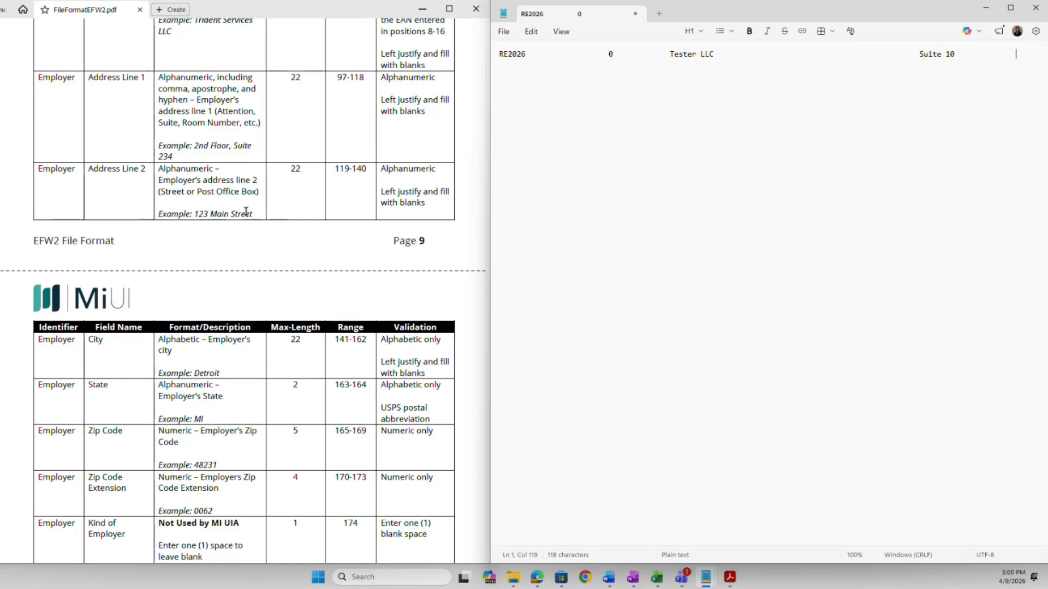
{"action": "scroll", "coordinate": [363, 154], "scroll_direction": "down", "scroll_amount": 3}
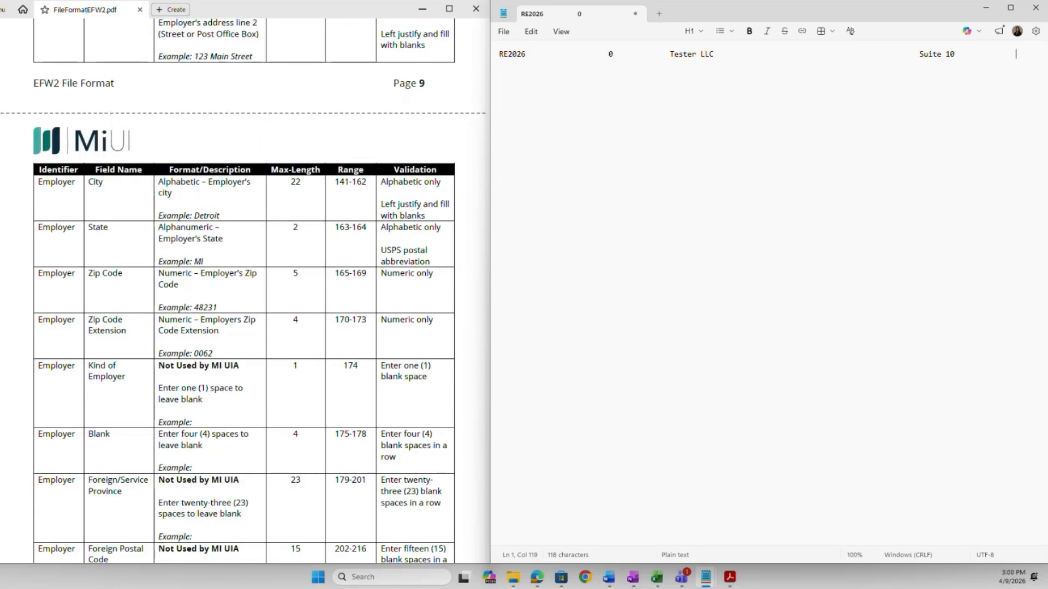
{"action": "type", "text": "123 Main St           L"}
{"action": "type", "text": "ansing               MI"}
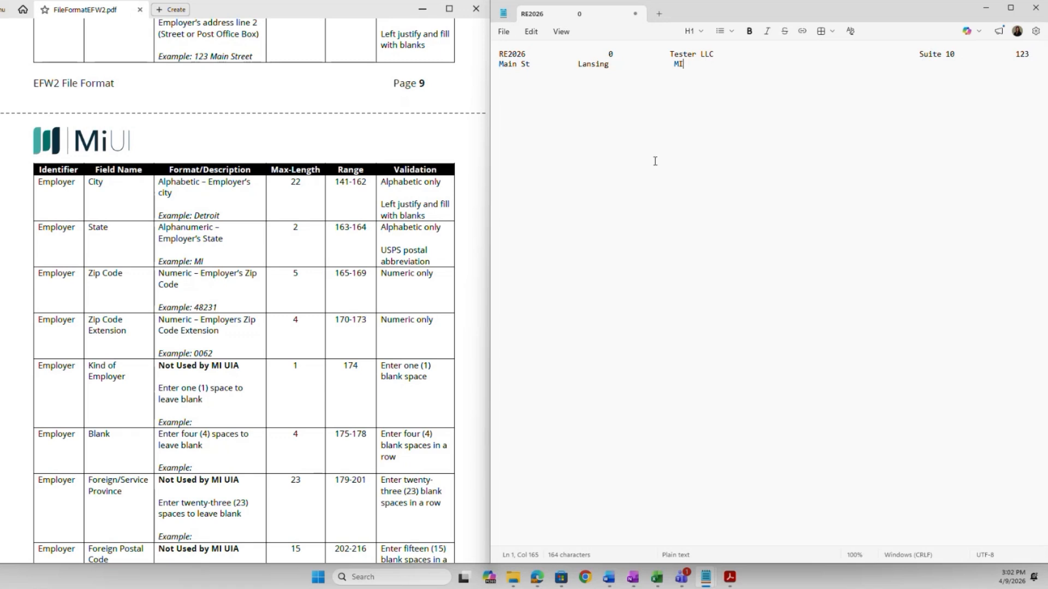
{"action": "type", "text": "21770"}
{"action": "type", "text": "1115"}
{"action": "scroll", "coordinate": [443, 322], "scroll_direction": "down", "scroll_amount": 3}
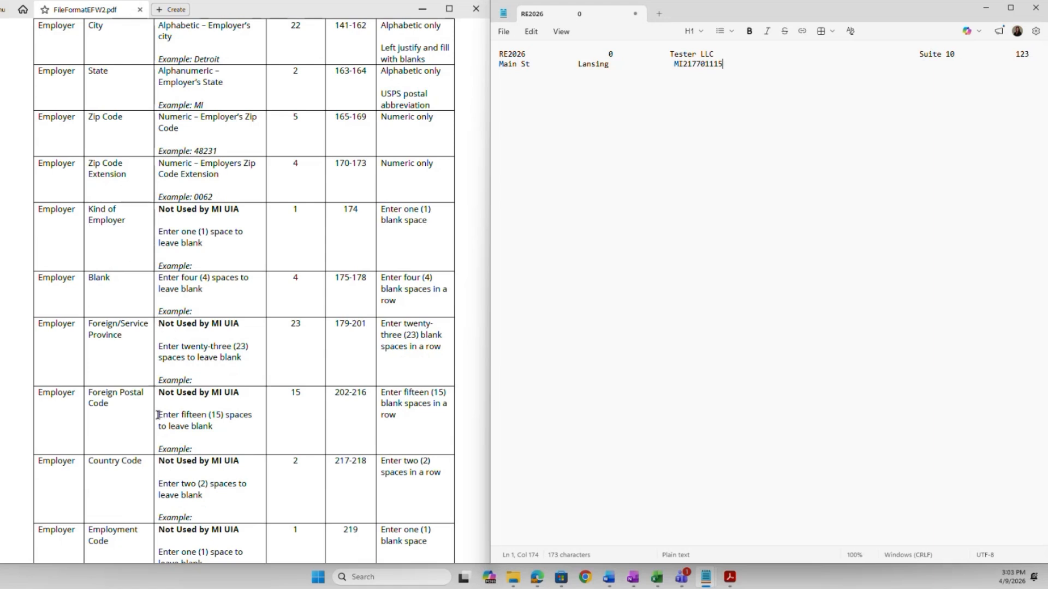
Blank-fill the unused employer contact fields, then type the seven-digit employer account number.
{"action": "scroll", "coordinate": [146, 394], "scroll_direction": "down", "scroll_amount": 2}
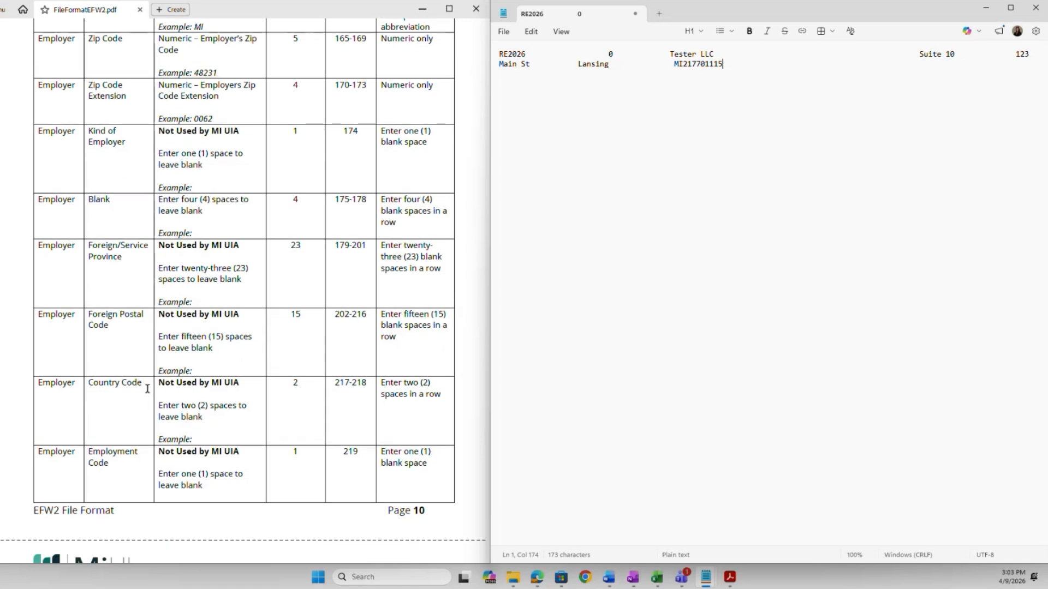
{"action": "scroll", "coordinate": [147, 389], "scroll_direction": "down", "scroll_amount": 2}
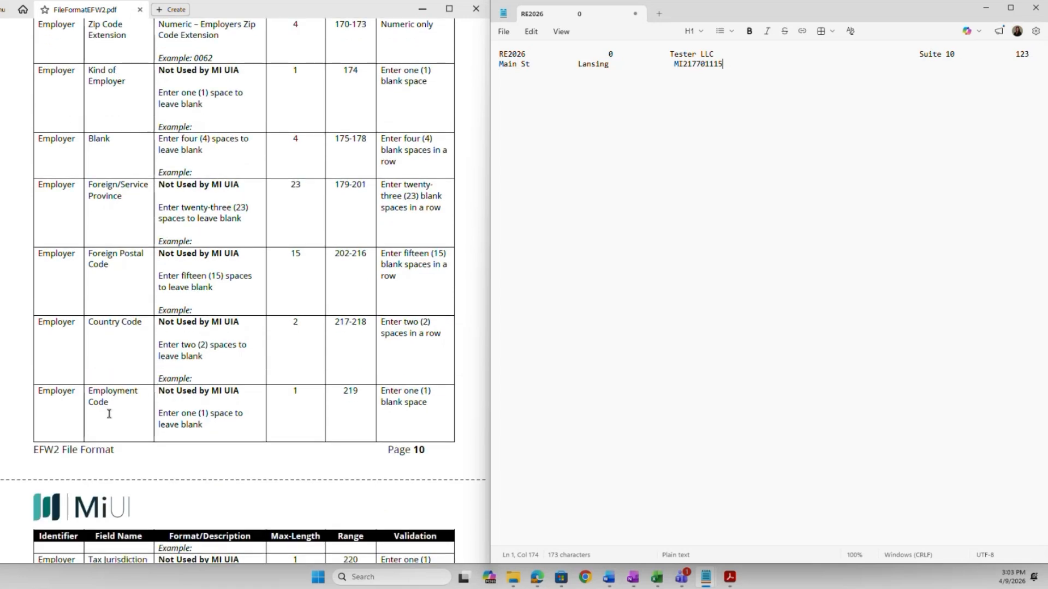
{"action": "scroll", "coordinate": [166, 406], "scroll_direction": "down", "scroll_amount": 4}
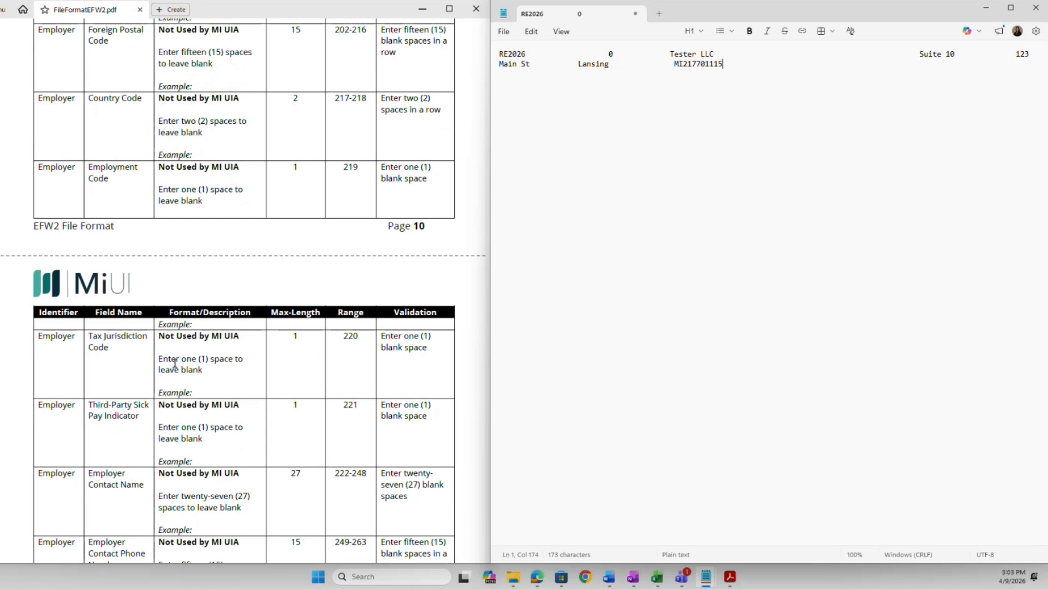
{"action": "scroll", "coordinate": [146, 352], "scroll_direction": "down", "scroll_amount": 1}
{"action": "scroll", "coordinate": [146, 352], "scroll_direction": "down", "scroll_amount": 2}
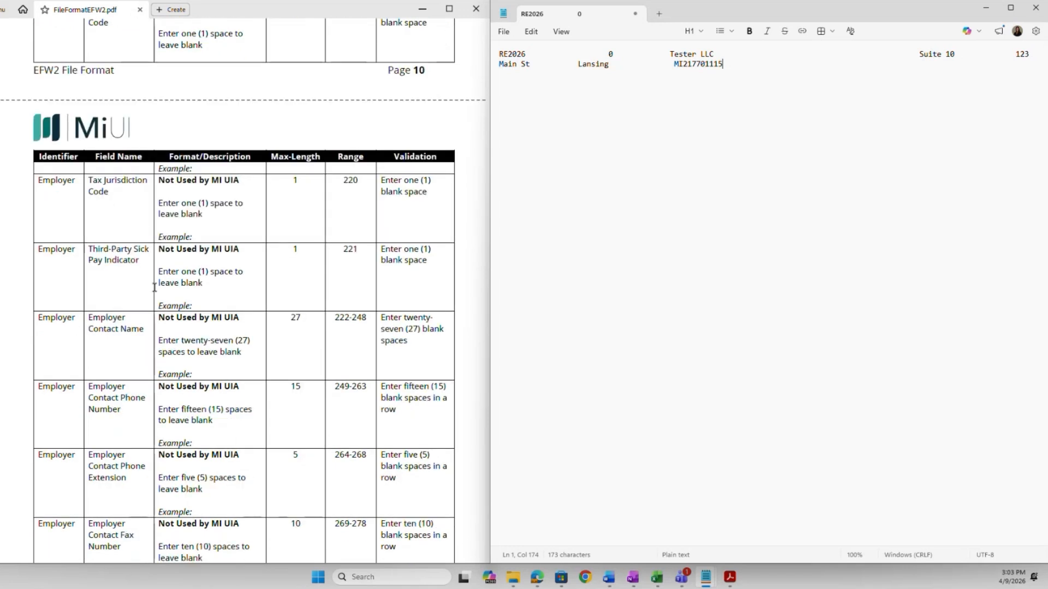
{"action": "scroll", "coordinate": [155, 284], "scroll_direction": "down", "scroll_amount": 1}
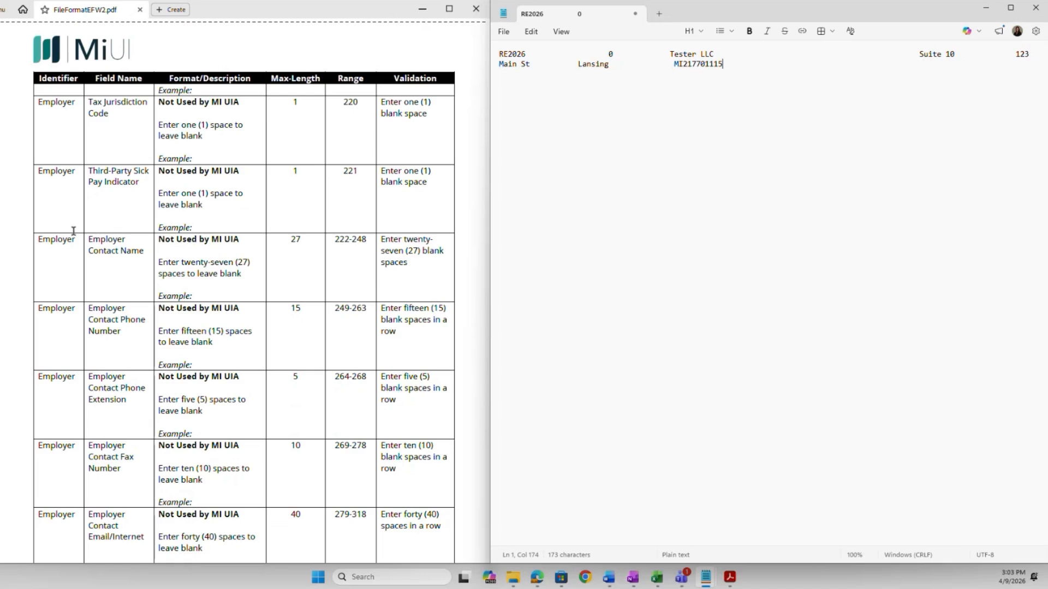
{"action": "scroll", "coordinate": [148, 310], "scroll_direction": "down", "scroll_amount": 1}
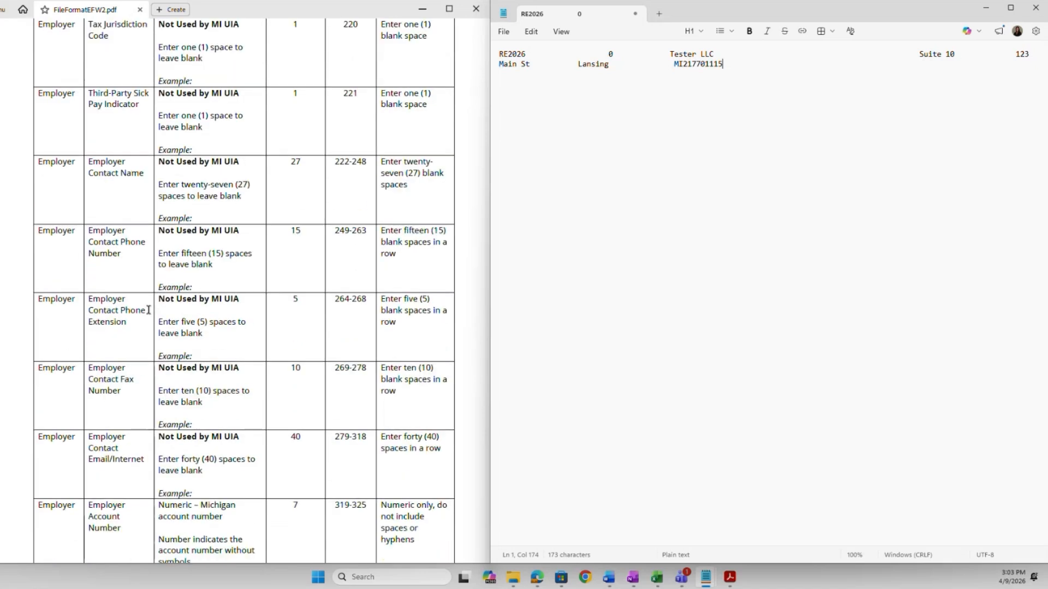
{"action": "scroll", "coordinate": [148, 310], "scroll_direction": "down", "scroll_amount": 1}
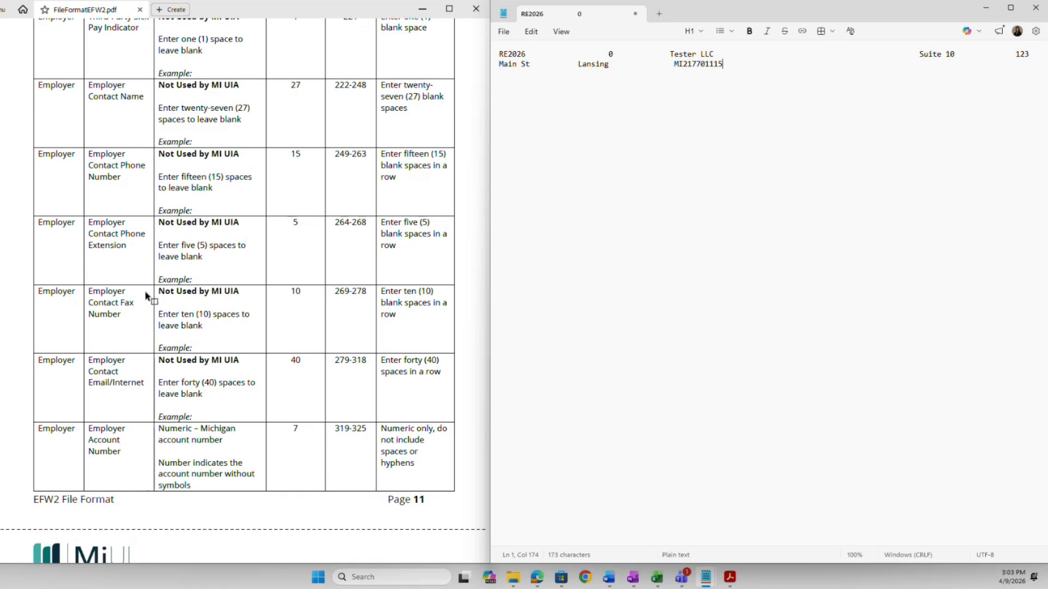
{"action": "scroll", "coordinate": [153, 289], "scroll_direction": "down", "scroll_amount": 1}
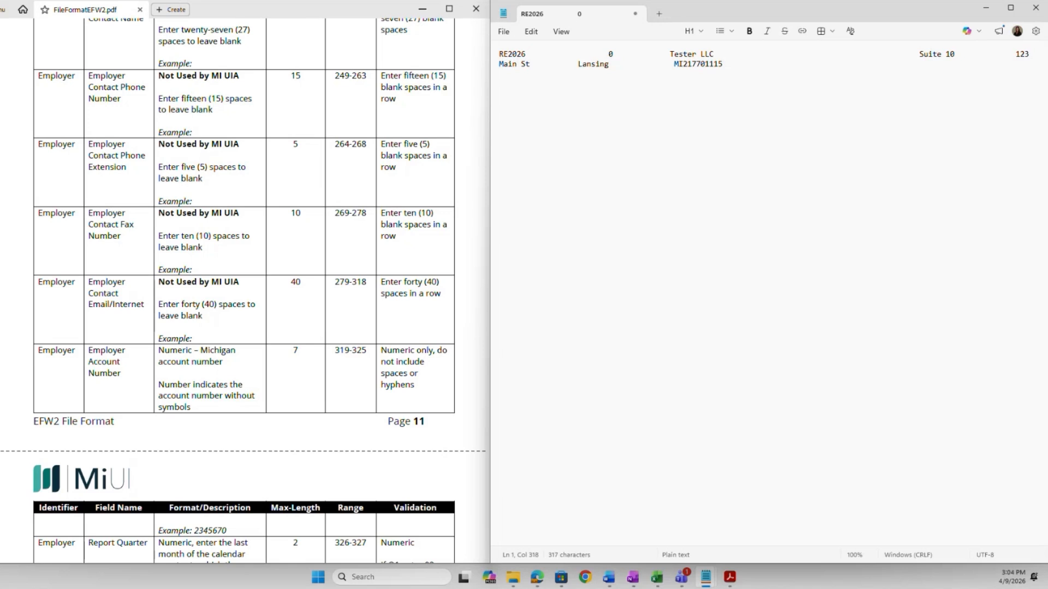
{"action": "scroll", "coordinate": [405, 375], "scroll_direction": "down", "scroll_amount": 3}
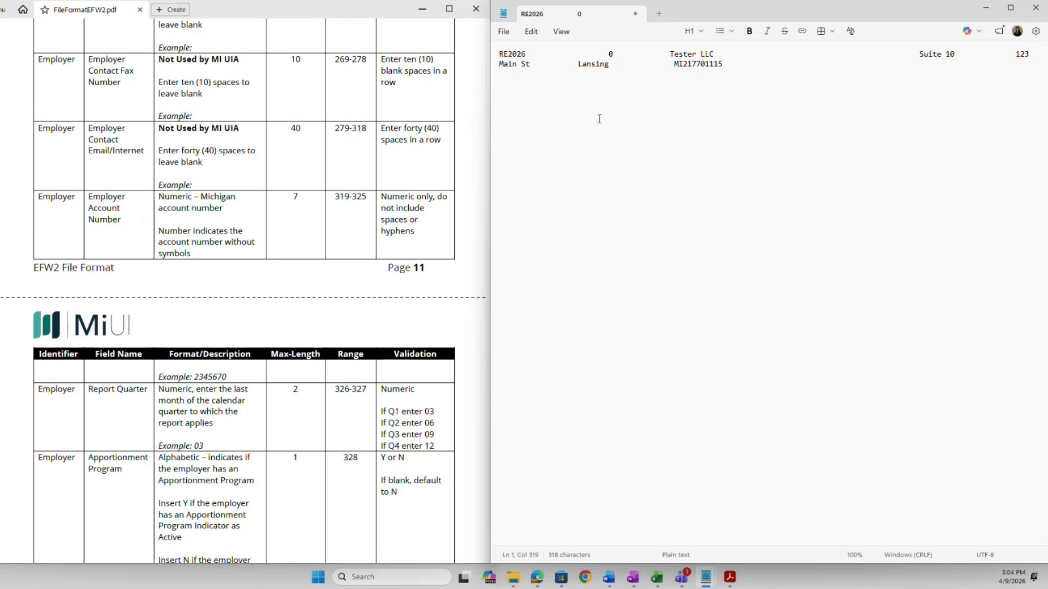
{"action": "type", "text": "2345670"}
{"action": "scroll", "coordinate": [474, 236], "scroll_direction": "down", "scroll_amount": 4}
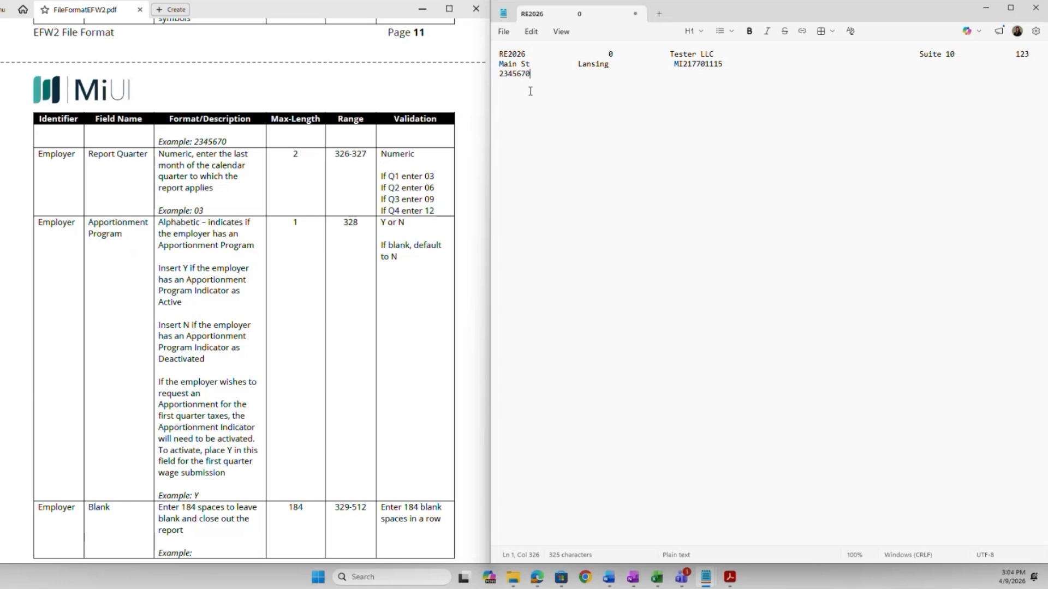
Add quarter 03 and apportionment N, pad the header to 512 characters, and start a new line.
{"action": "type", "text": "03"}
{"action": "type", "text": "N"}
{"action": "scroll", "coordinate": [461, 341], "scroll_direction": "down", "scroll_amount": 5}
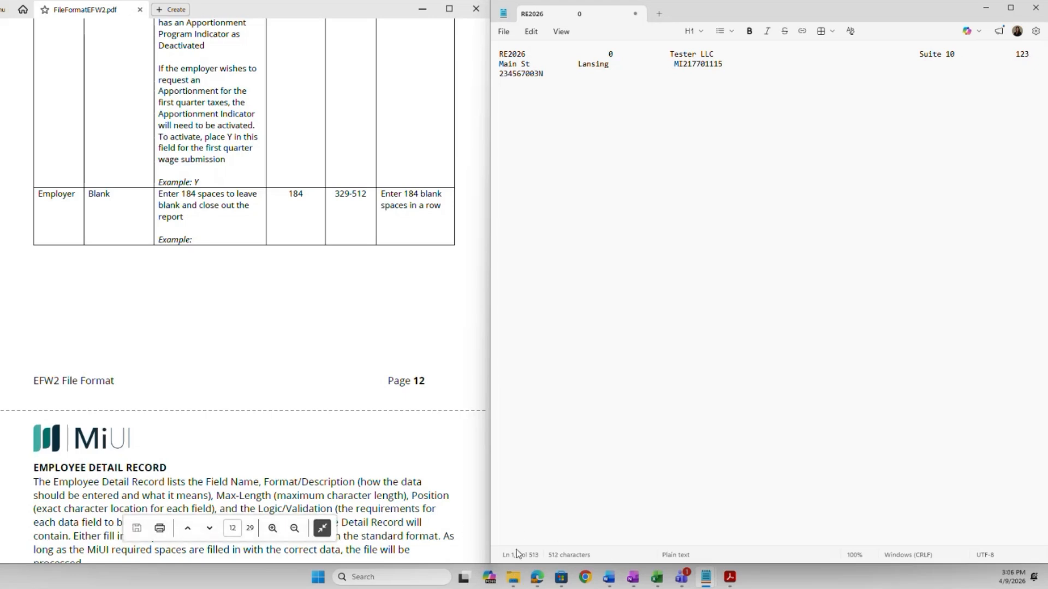
{"action": "scroll", "coordinate": [416, 321], "scroll_direction": "down", "scroll_amount": 1}
{"action": "scroll", "coordinate": [416, 322], "scroll_direction": "down", "scroll_amount": 6}
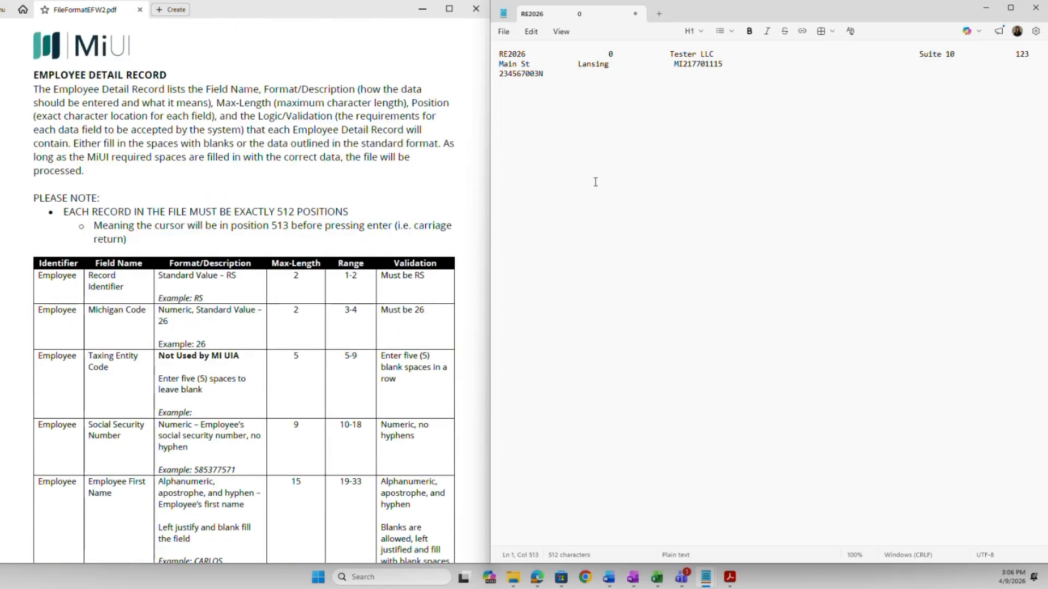
{"action": "key", "text": "Return"}
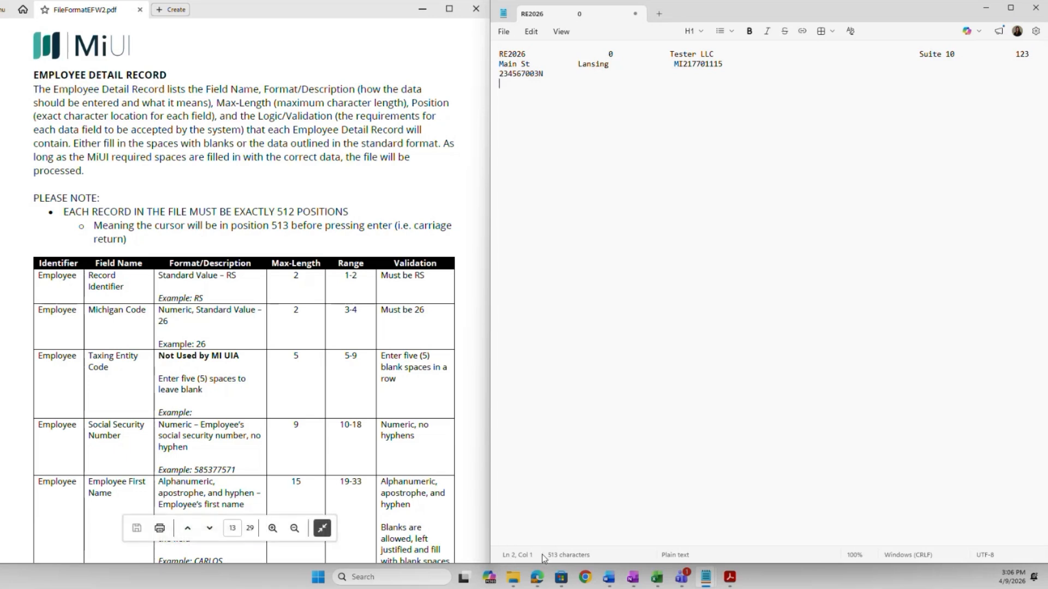
Begin line two with RS26, five blank taxing-entity positions and the employee's nine-digit SSN.
{"action": "scroll", "coordinate": [406, 443], "scroll_direction": "down", "scroll_amount": 3}
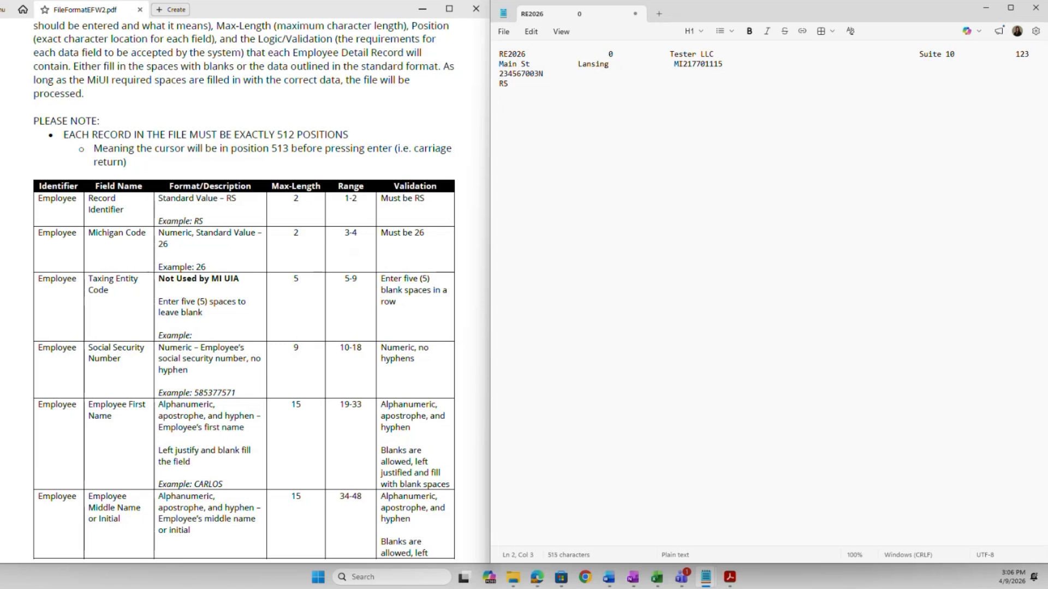
{"action": "scroll", "coordinate": [457, 235], "scroll_direction": "down", "scroll_amount": 2}
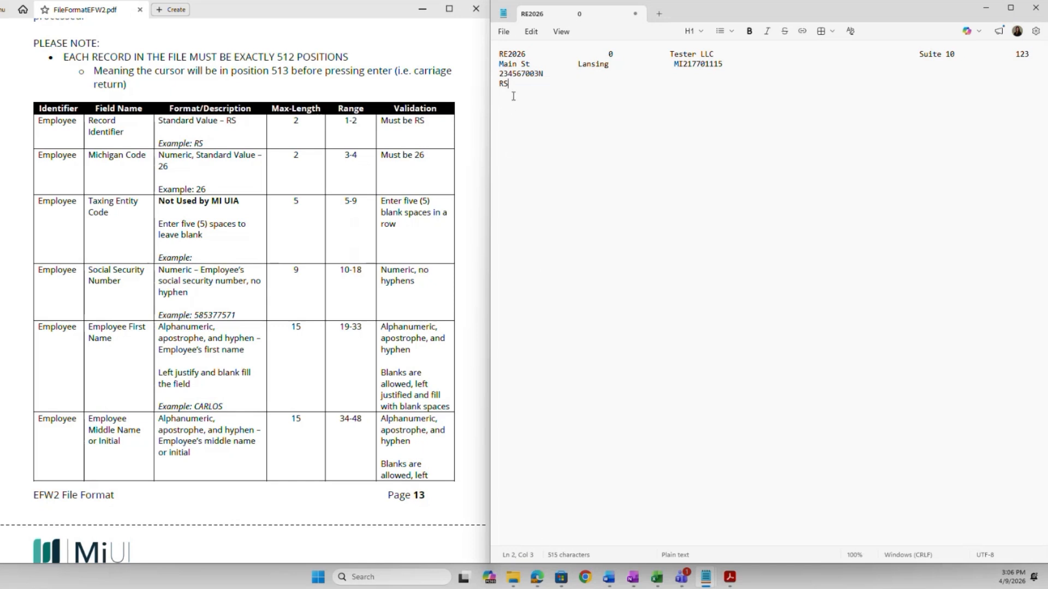
{"action": "type", "text": "26"}
{"action": "scroll", "coordinate": [461, 261], "scroll_direction": "down", "scroll_amount": 2}
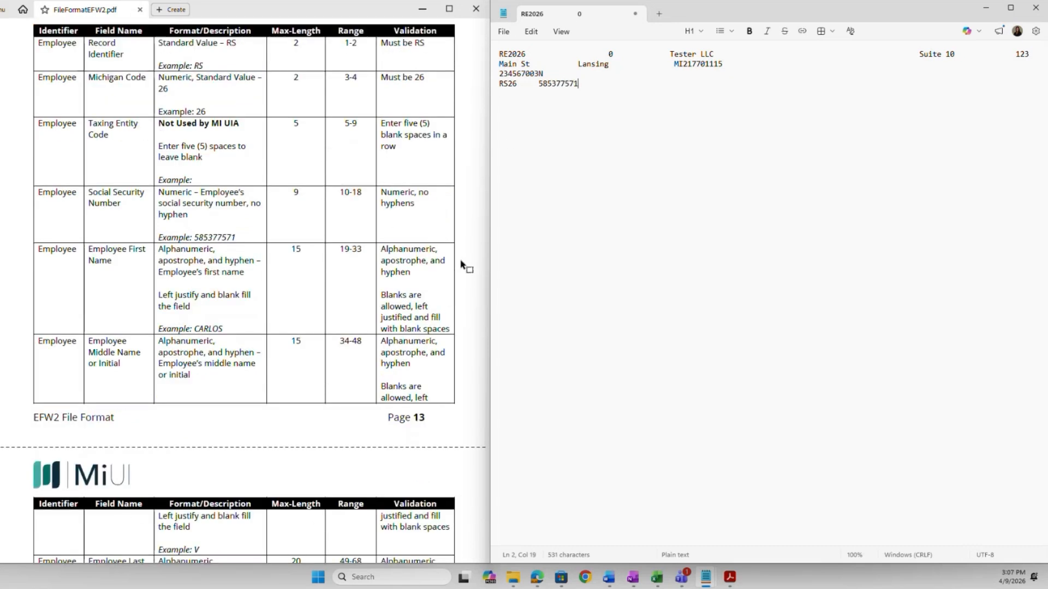
Enter the employee's first name, middle initial and last name, padded to 15, 15 and 20 characters.
{"action": "scroll", "coordinate": [461, 266], "scroll_direction": "down", "scroll_amount": 2}
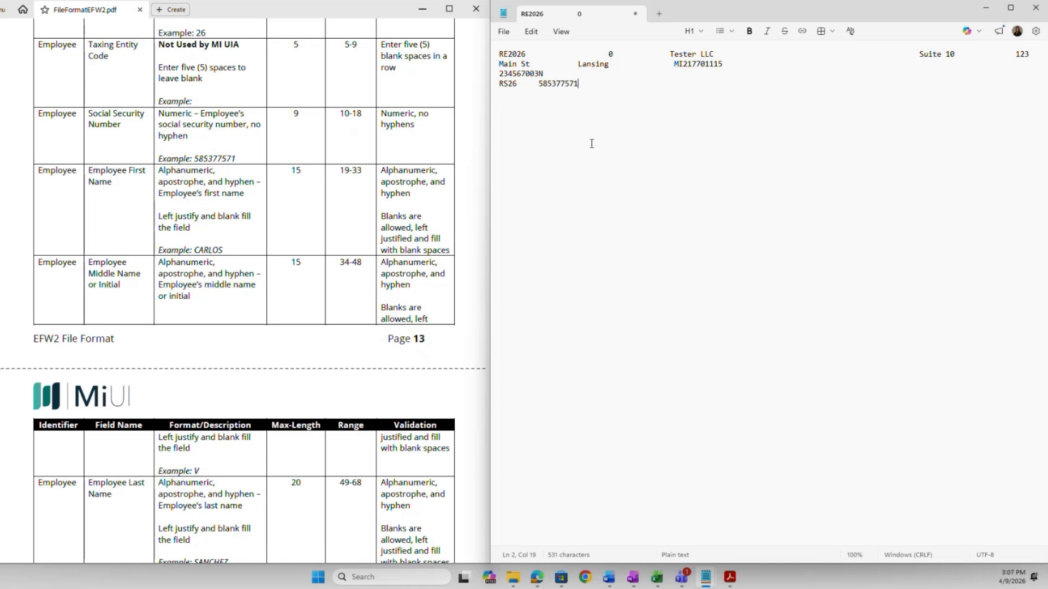
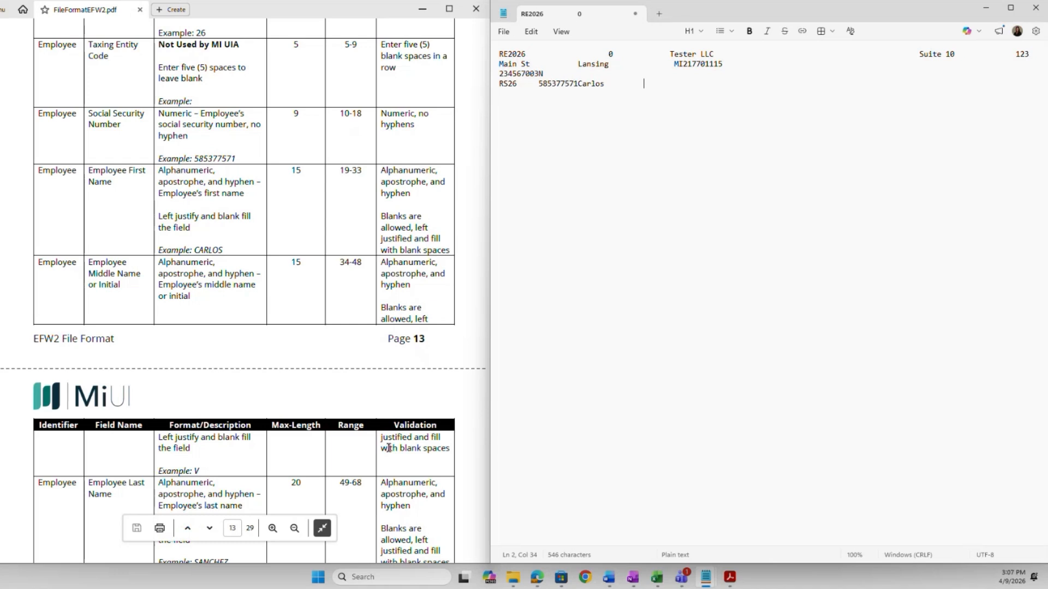
{"action": "scroll", "coordinate": [129, 321], "scroll_direction": "down", "scroll_amount": 1}
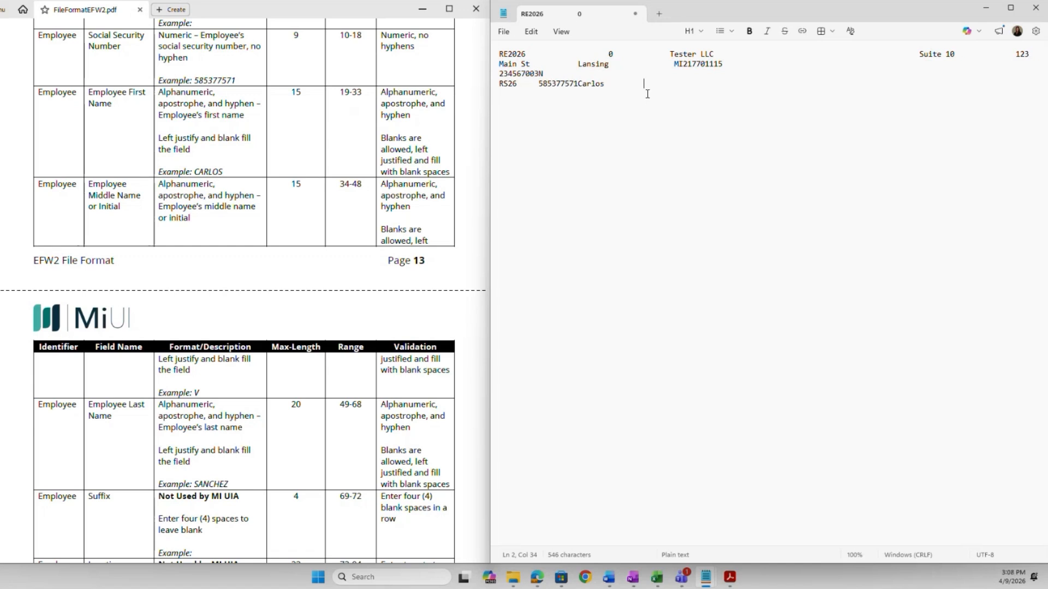
{"action": "type", "text": "V"}
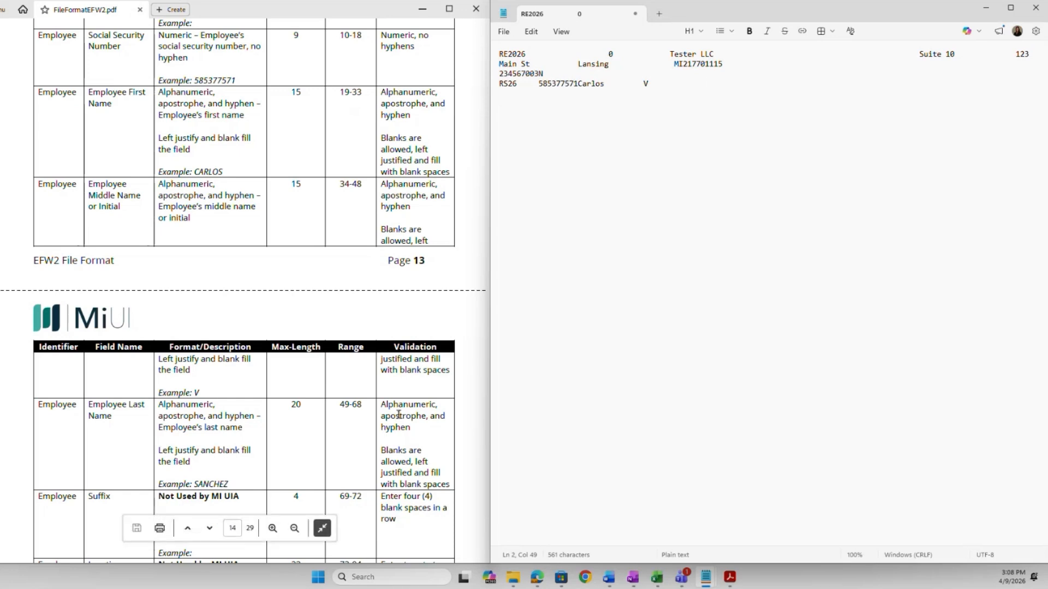
{"action": "scroll", "coordinate": [398, 415], "scroll_direction": "down", "scroll_amount": 3}
{"action": "scroll", "coordinate": [398, 415], "scroll_direction": "down", "scroll_amount": 3}
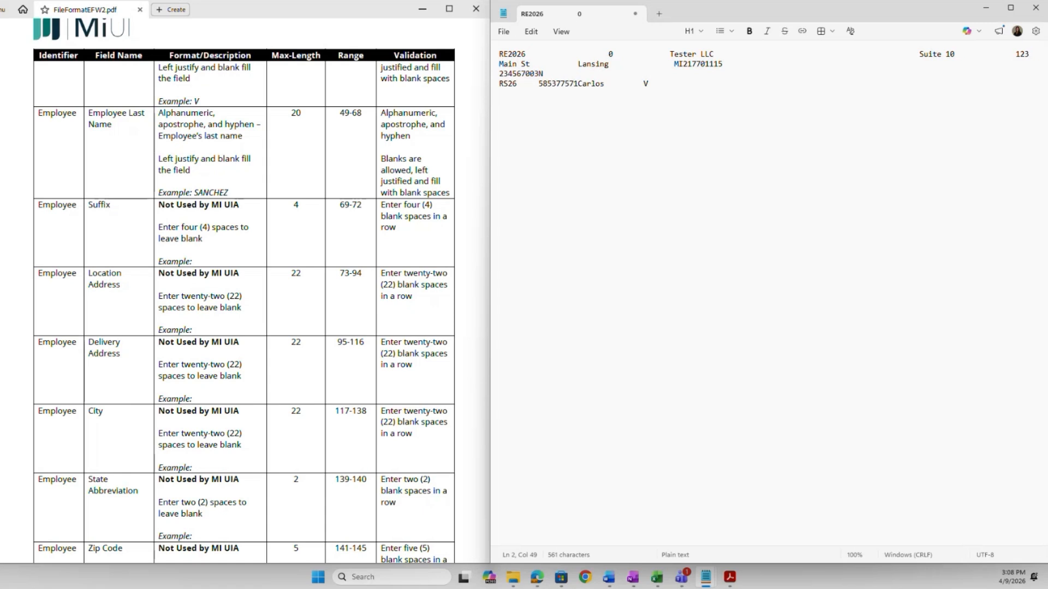
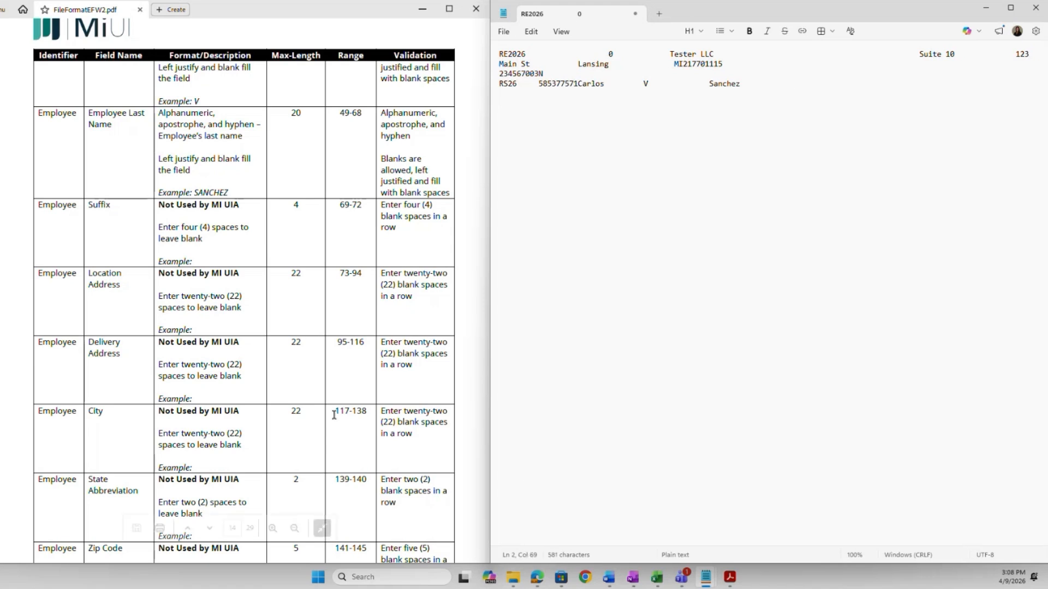
{"action": "scroll", "coordinate": [257, 330], "scroll_direction": "down", "scroll_amount": 2}
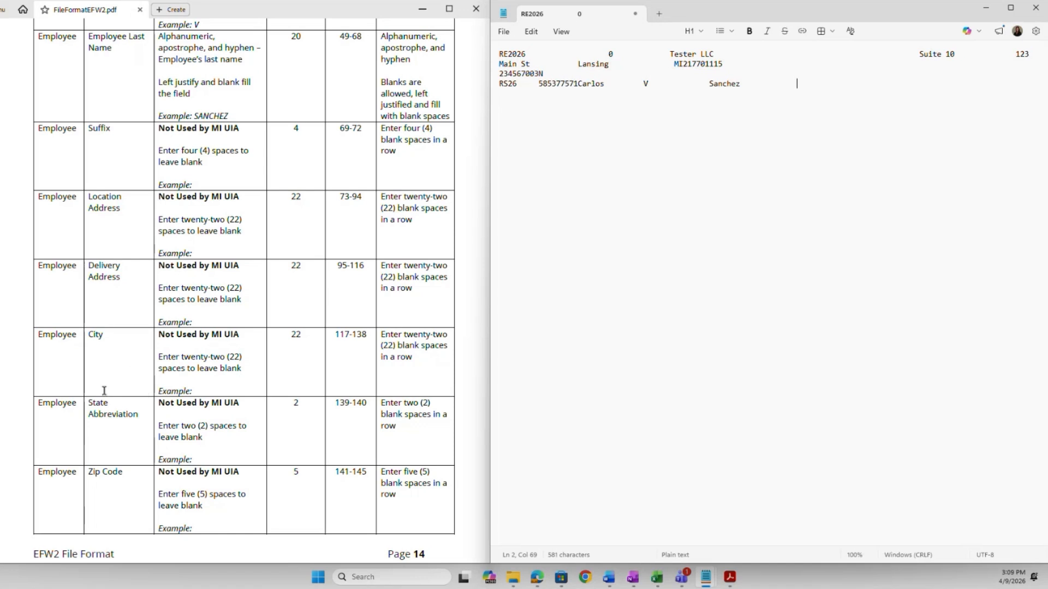
Pad the employee line with blanks through position 196, until the status bar shows Col 197.
{"action": "scroll", "coordinate": [142, 444], "scroll_direction": "down", "scroll_amount": 6}
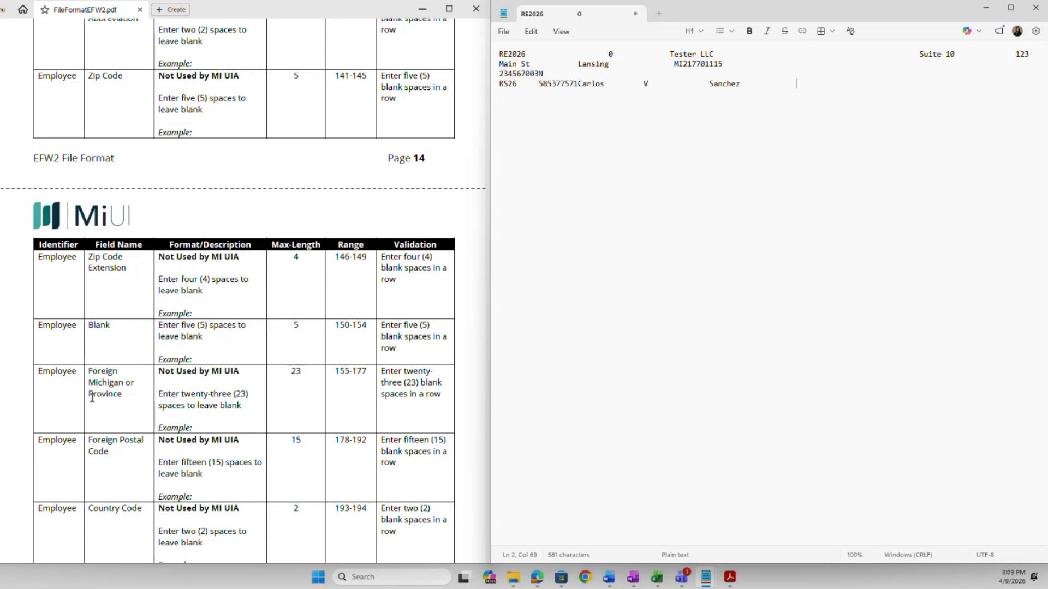
{"action": "scroll", "coordinate": [145, 355], "scroll_direction": "down", "scroll_amount": 1}
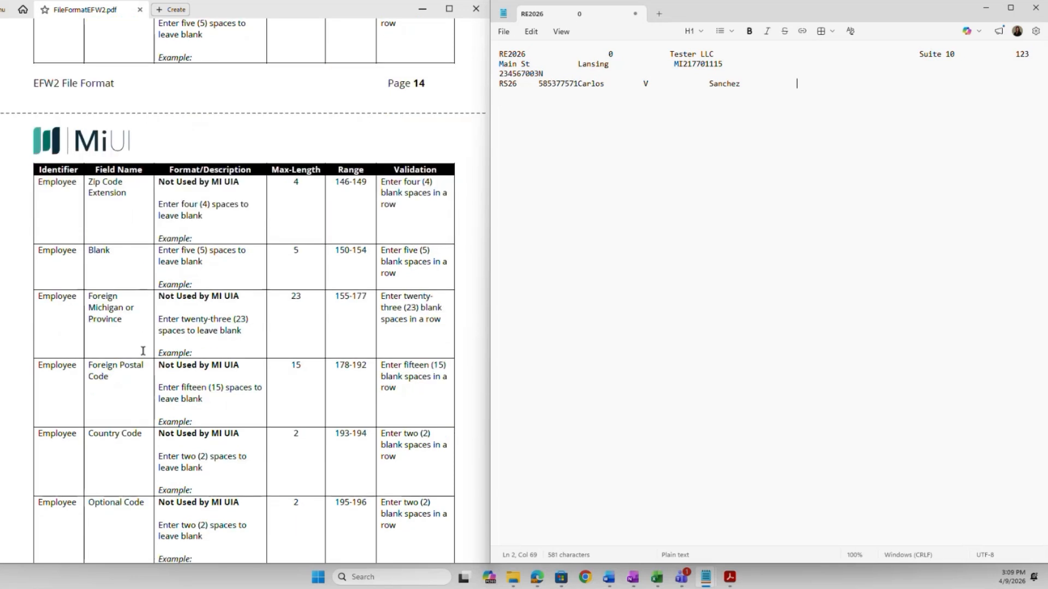
{"action": "scroll", "coordinate": [143, 351], "scroll_direction": "down", "scroll_amount": 1}
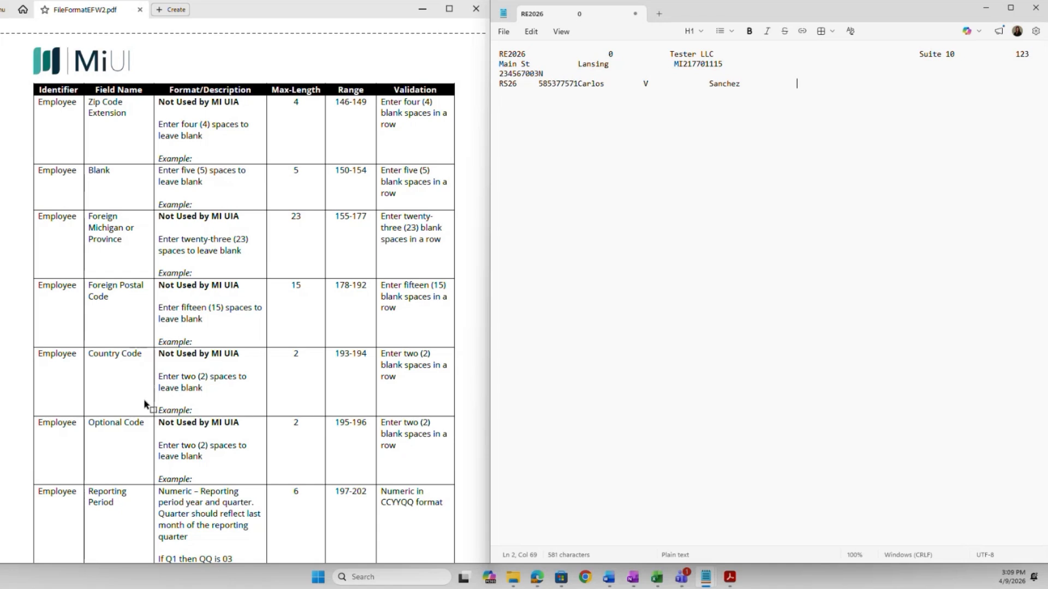
{"action": "scroll", "coordinate": [157, 355], "scroll_direction": "down", "scroll_amount": 2}
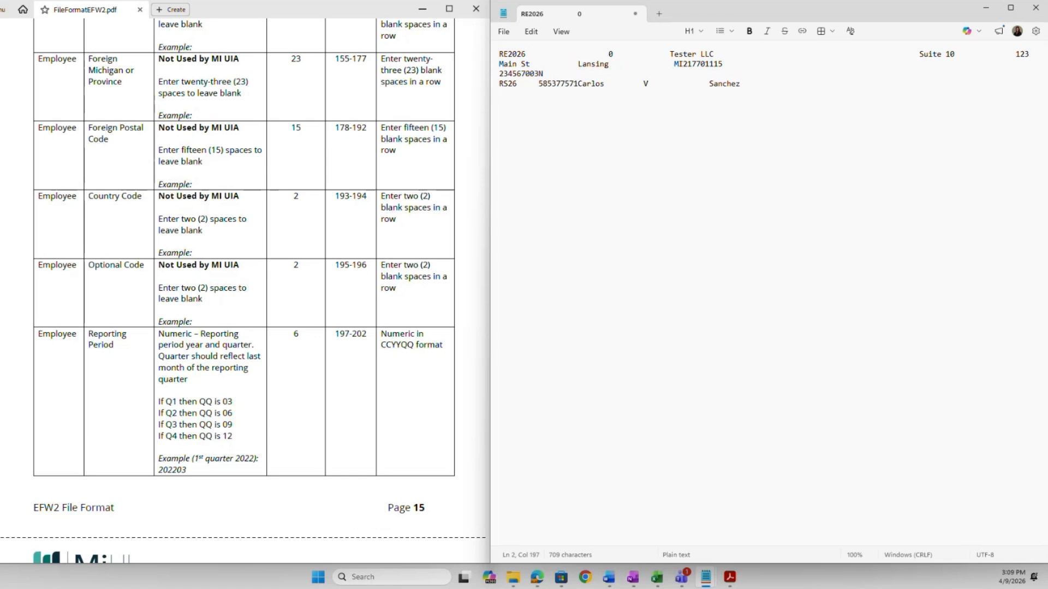
{"action": "scroll", "coordinate": [192, 379], "scroll_direction": "down", "scroll_amount": 3}
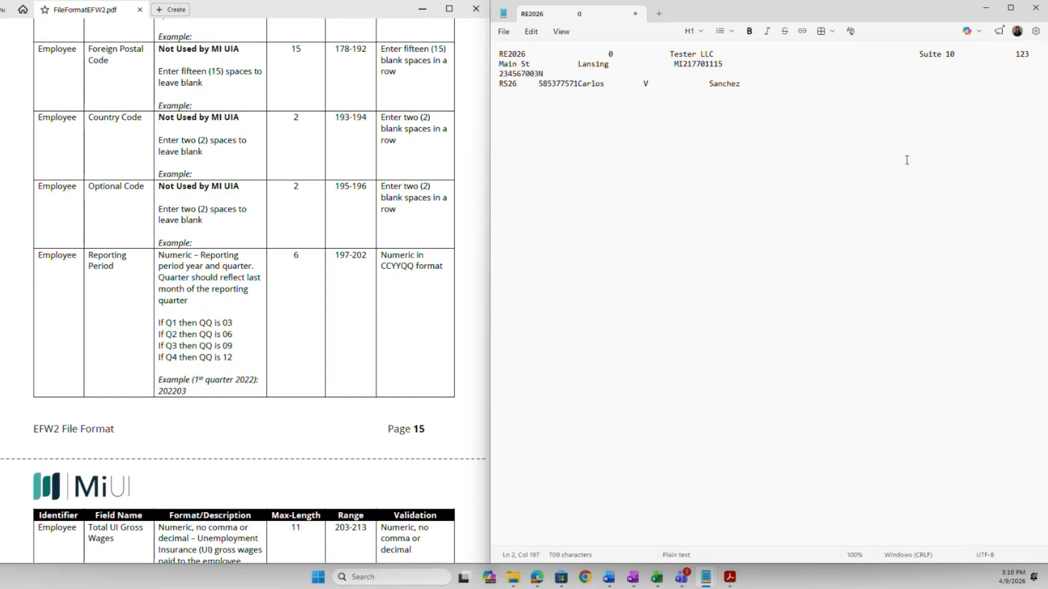
{"action": "type", "text": "202603"}
{"action": "scroll", "coordinate": [283, 323], "scroll_direction": "down", "scroll_amount": 3}
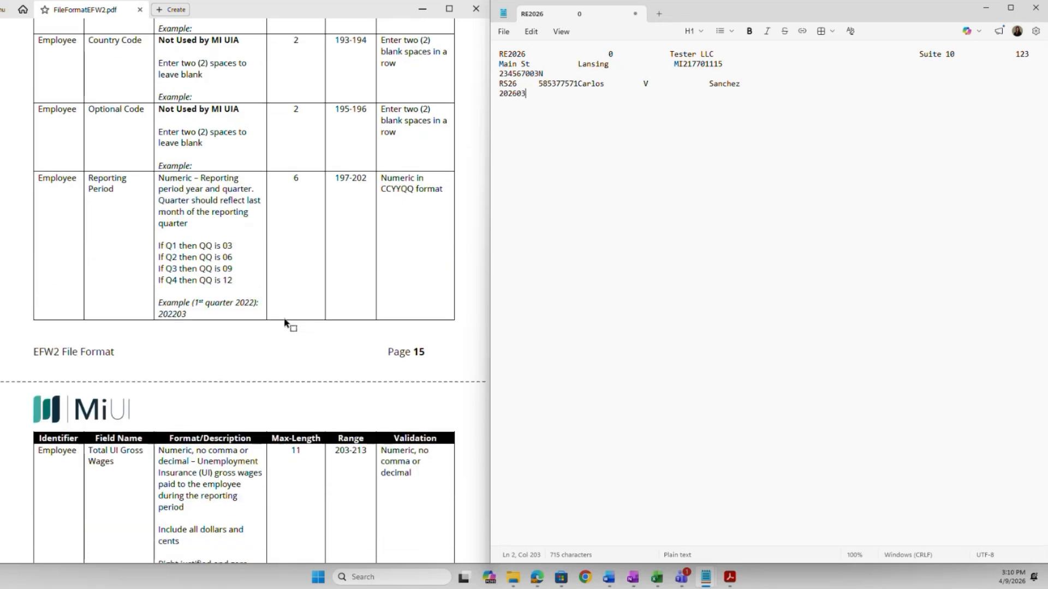
{"action": "scroll", "coordinate": [284, 323], "scroll_direction": "down", "scroll_amount": 2}
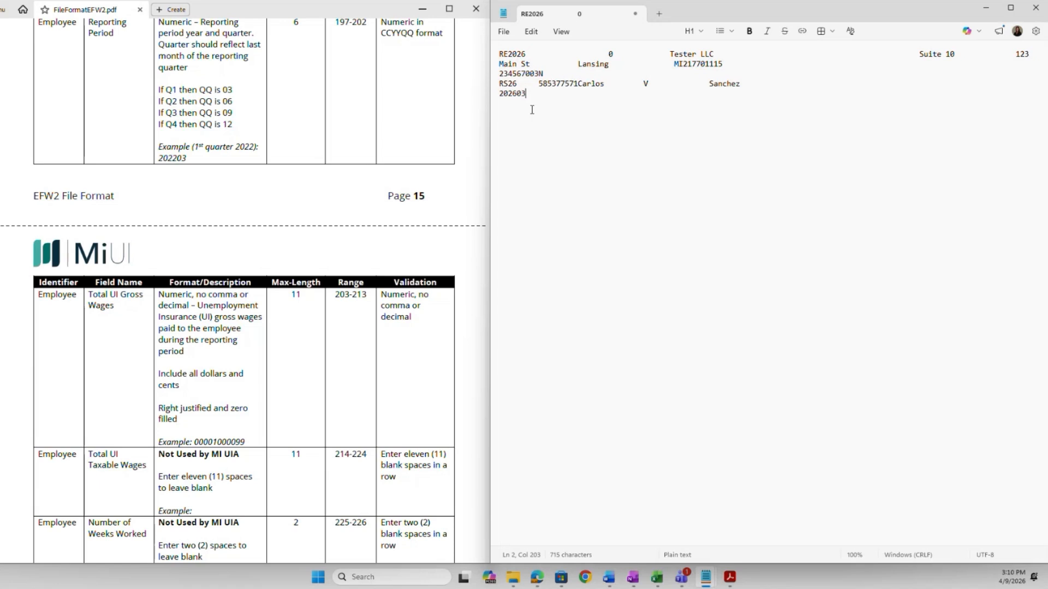
{"action": "type", "text": "0000"}
{"action": "type", "text": "1000099"}
Enter employer account number 2345670 at columns 248–254 and blank-fill columns 255–337.
{"action": "scroll", "coordinate": [453, 323], "scroll_direction": "down", "scroll_amount": 5}
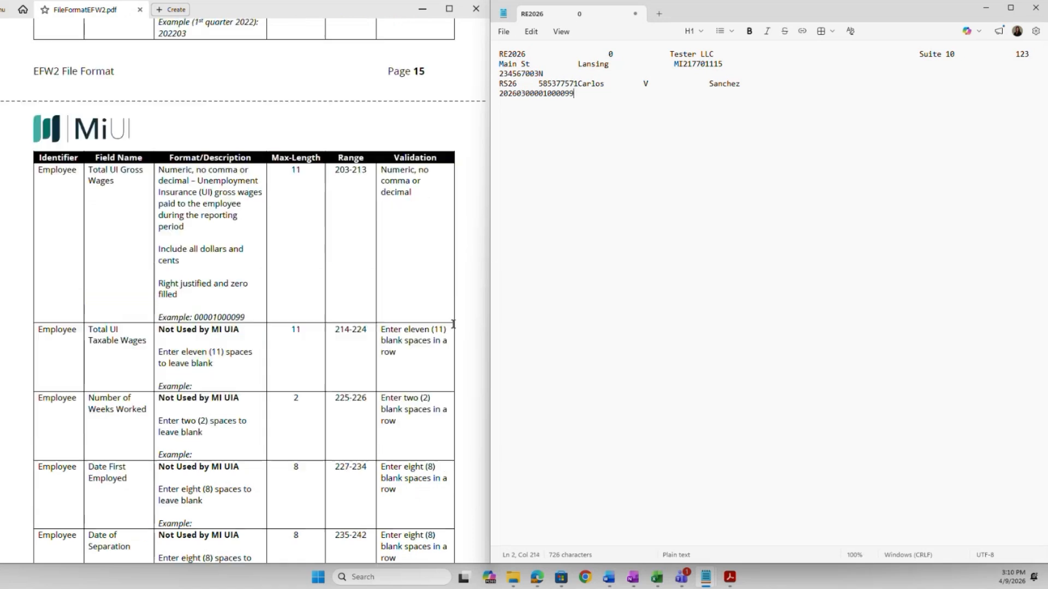
{"action": "scroll", "coordinate": [426, 341], "scroll_direction": "down", "scroll_amount": 1}
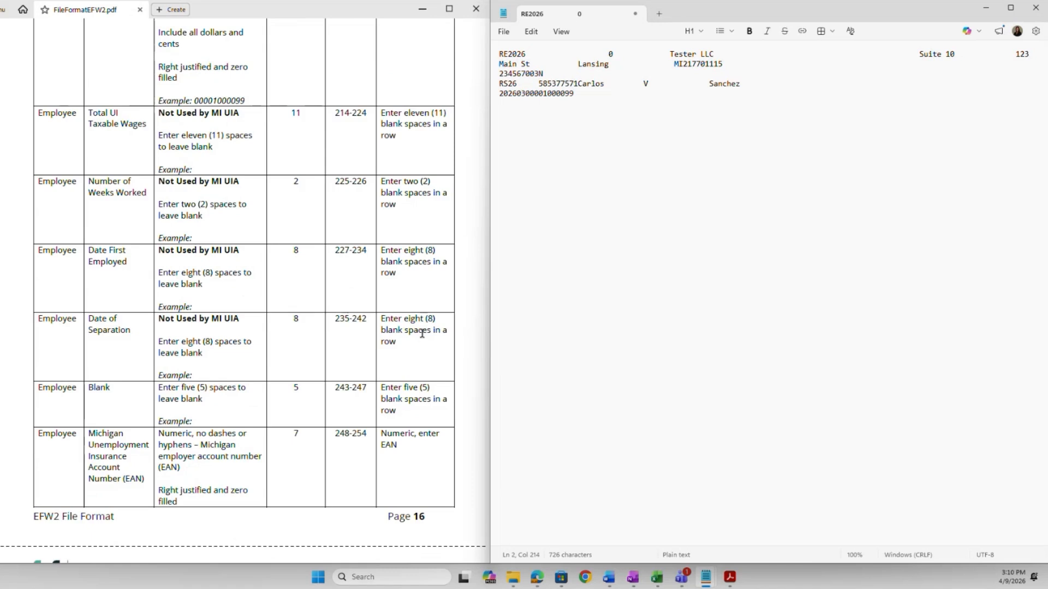
{"action": "scroll", "coordinate": [421, 333], "scroll_direction": "down", "scroll_amount": 1}
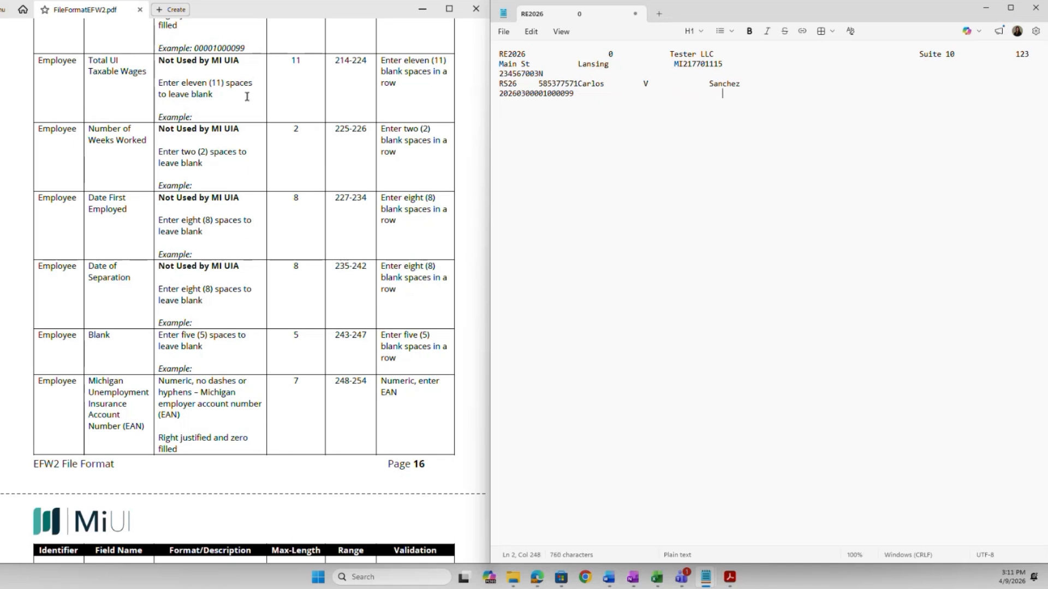
{"action": "scroll", "coordinate": [143, 376], "scroll_direction": "down", "scroll_amount": 3}
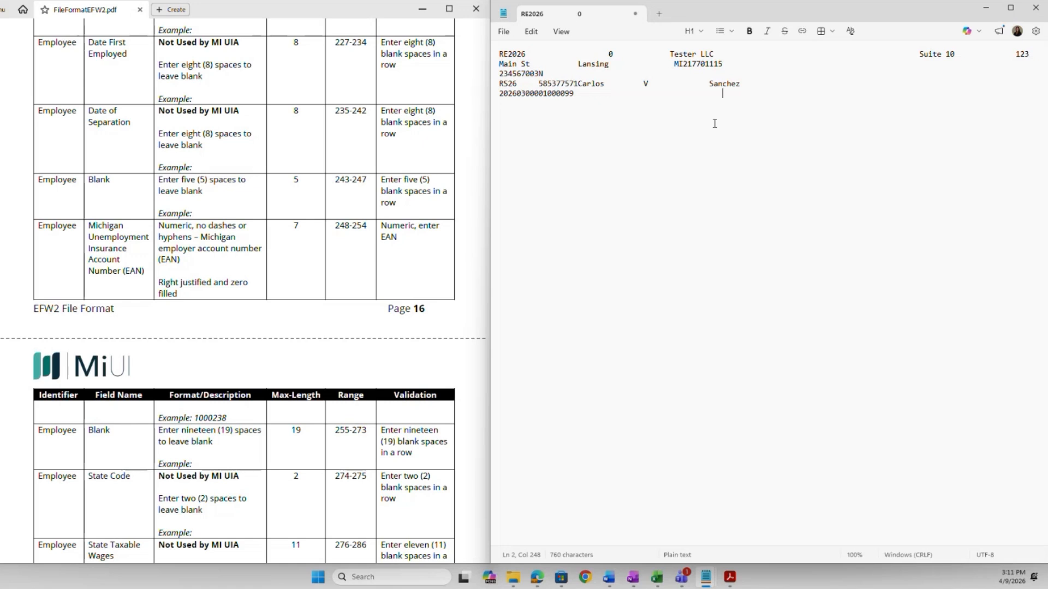
{"action": "type", "text": "2345670"}
{"action": "scroll", "coordinate": [403, 243], "scroll_direction": "down", "scroll_amount": 3}
{"action": "scroll", "coordinate": [403, 243], "scroll_direction": "down", "scroll_amount": 1}
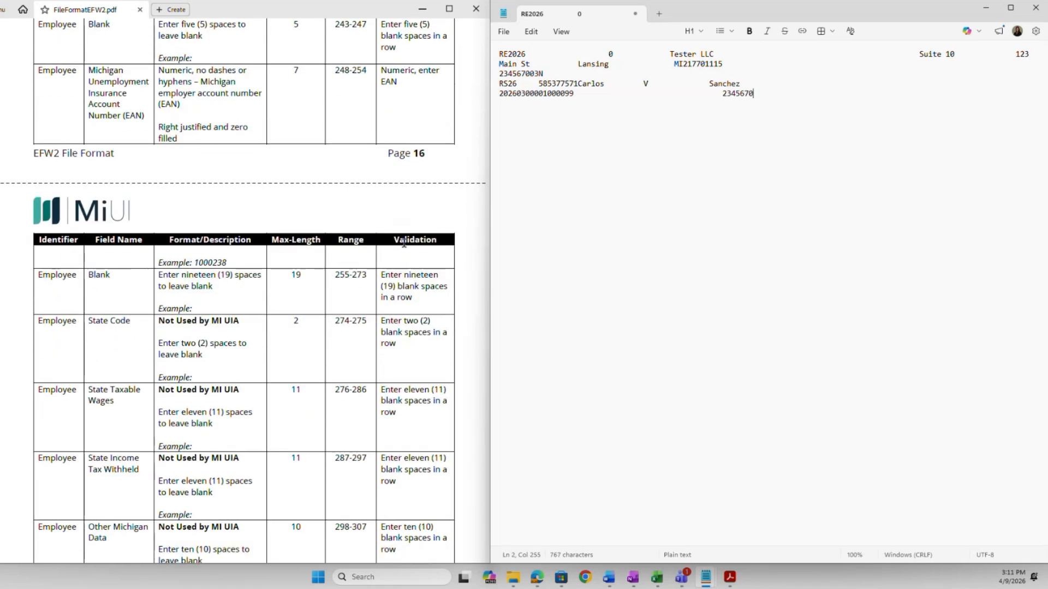
{"action": "scroll", "coordinate": [404, 243], "scroll_direction": "down", "scroll_amount": 3}
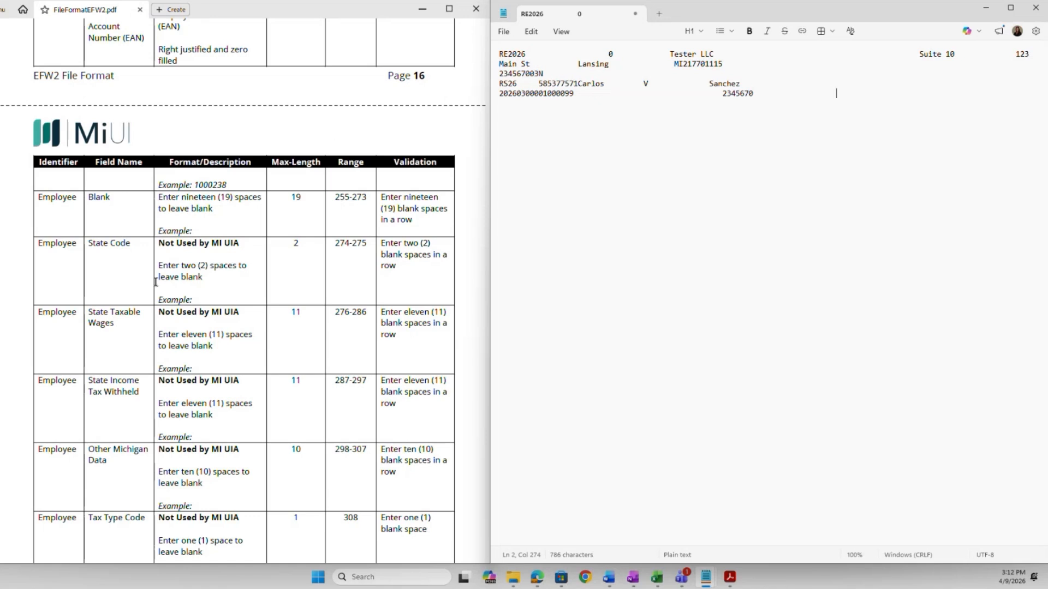
{"action": "scroll", "coordinate": [133, 324], "scroll_direction": "down", "scroll_amount": 1}
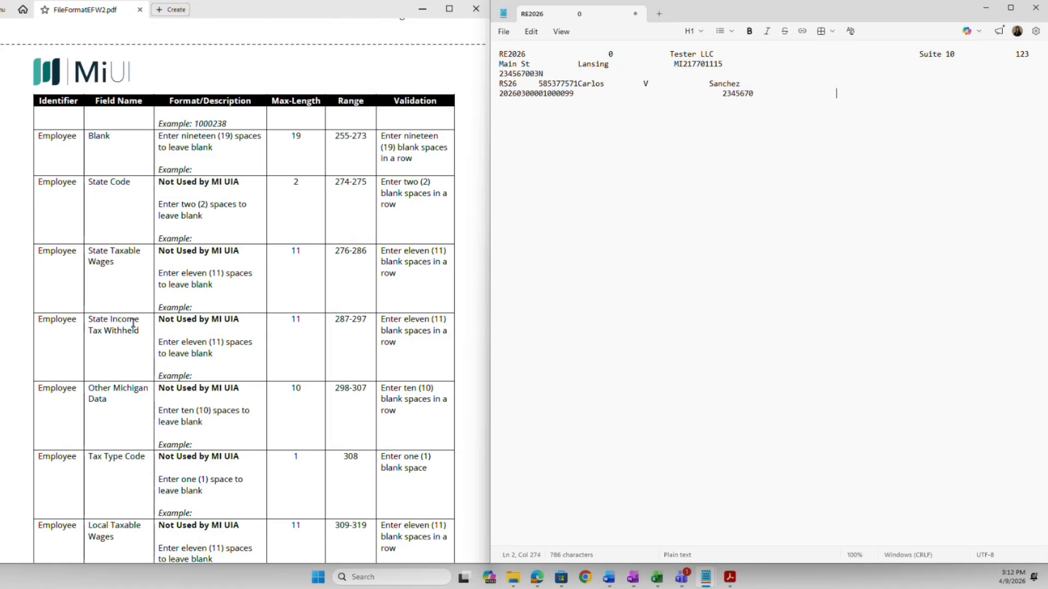
{"action": "scroll", "coordinate": [133, 324], "scroll_direction": "down", "scroll_amount": 1}
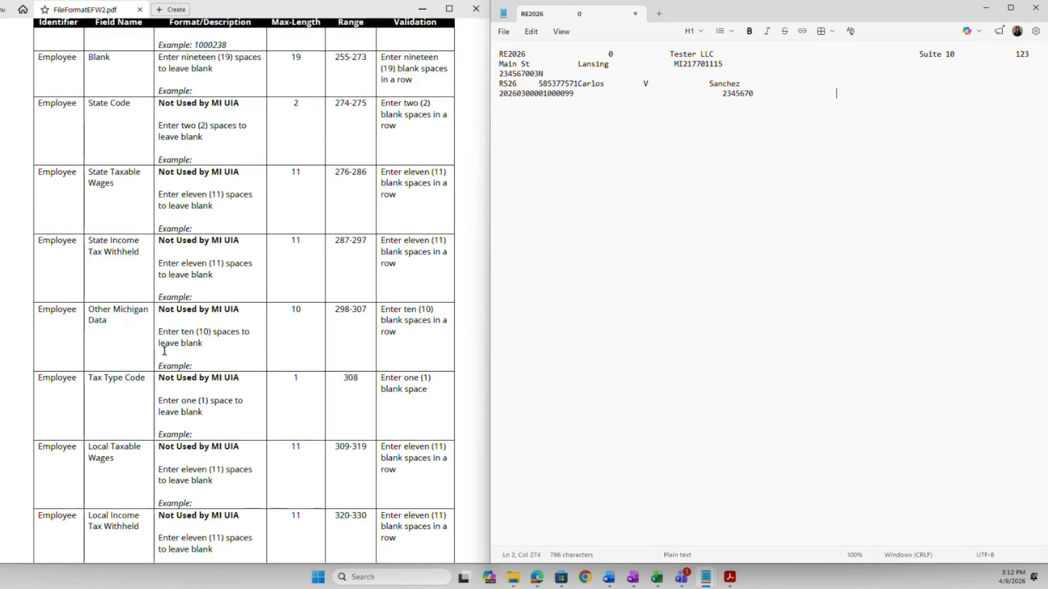
{"action": "scroll", "coordinate": [164, 347], "scroll_direction": "down", "scroll_amount": 1}
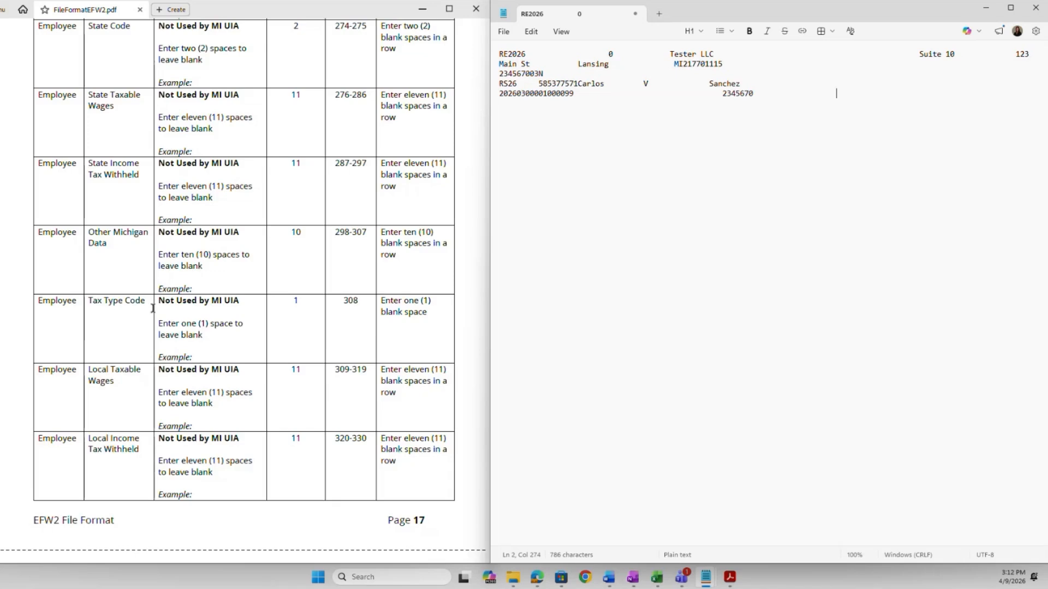
{"action": "scroll", "coordinate": [152, 309], "scroll_direction": "down", "scroll_amount": 2}
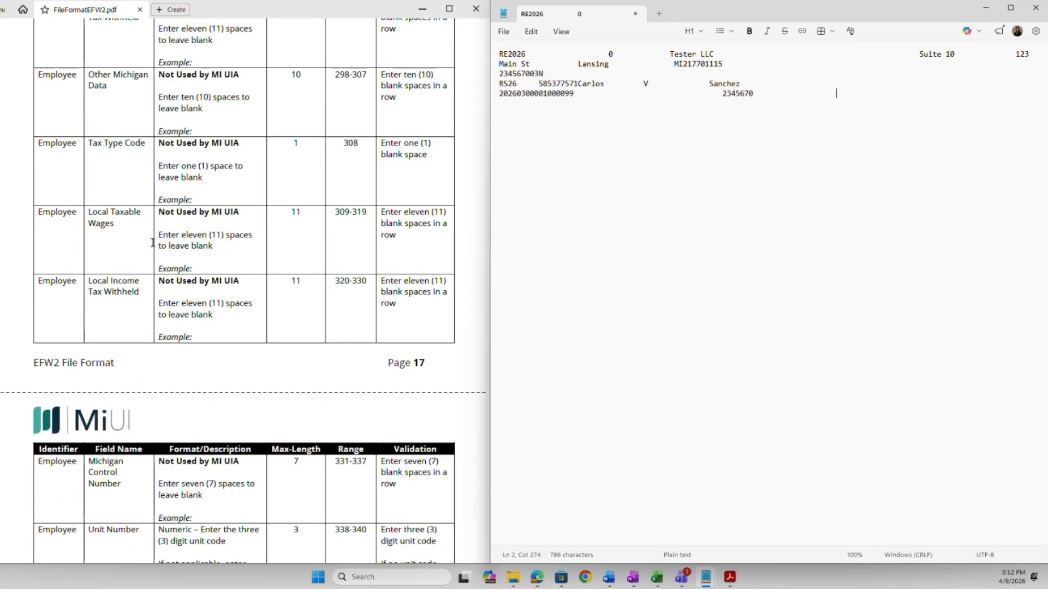
{"action": "scroll", "coordinate": [154, 243], "scroll_direction": "down", "scroll_amount": 3}
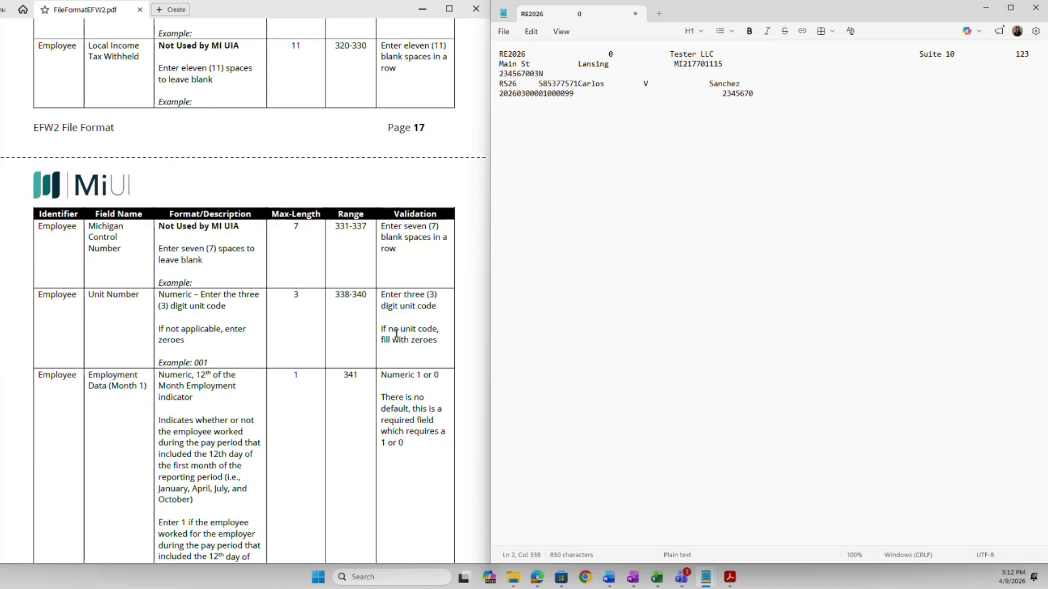
{"action": "scroll", "coordinate": [295, 389], "scroll_direction": "down", "scroll_amount": 3}
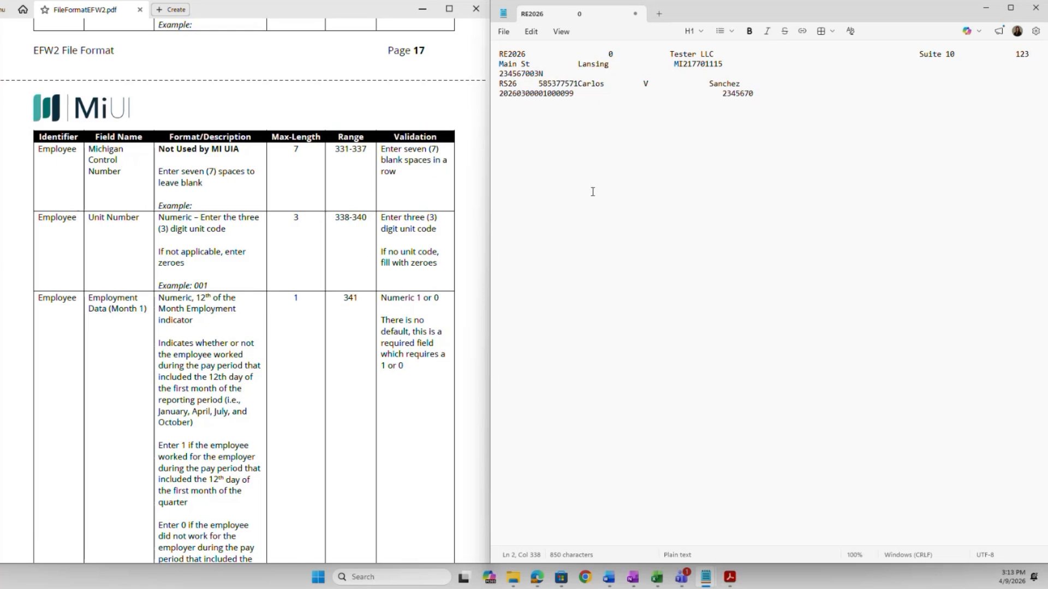
Enter unit number 000 at columns 338–340, followed by monthly employment indicators 111.
{"action": "type", "text": "000"}
{"action": "scroll", "coordinate": [469, 328], "scroll_direction": "down", "scroll_amount": 1}
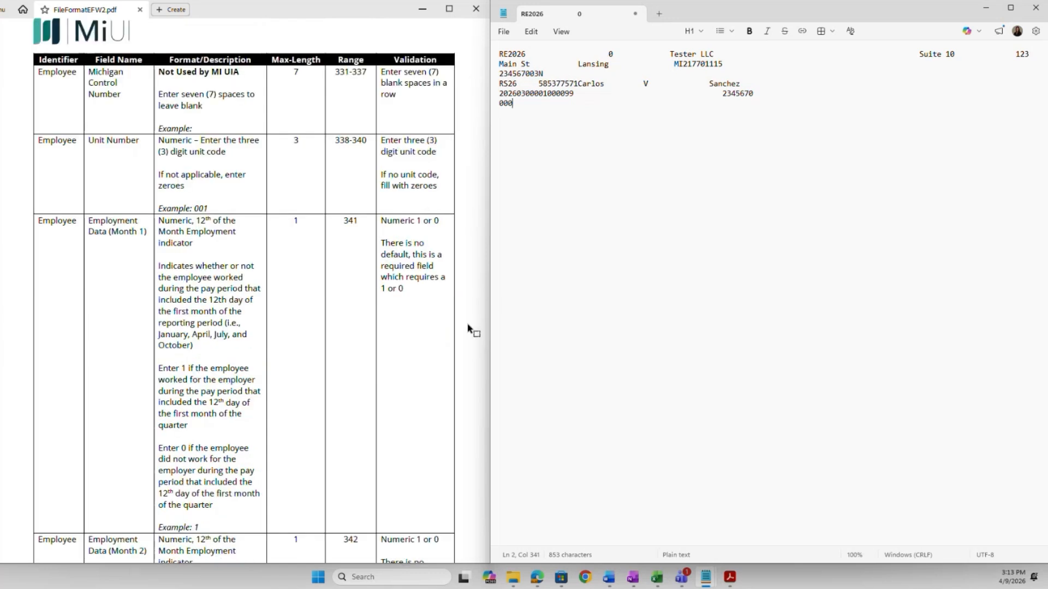
{"action": "scroll", "coordinate": [469, 328], "scroll_direction": "down", "scroll_amount": 1}
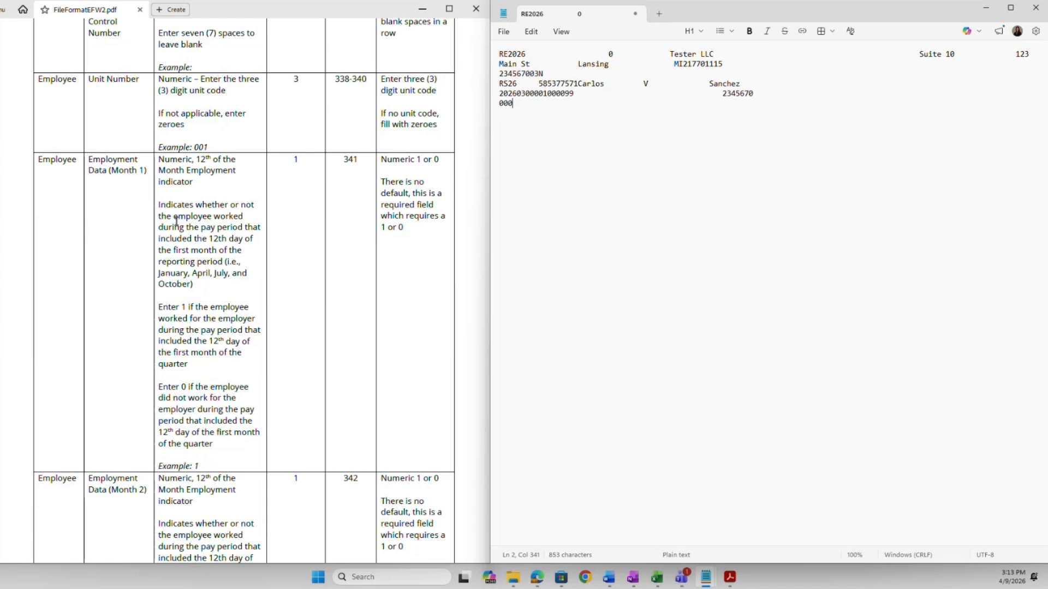
{"action": "scroll", "coordinate": [175, 221], "scroll_direction": "down", "scroll_amount": 2}
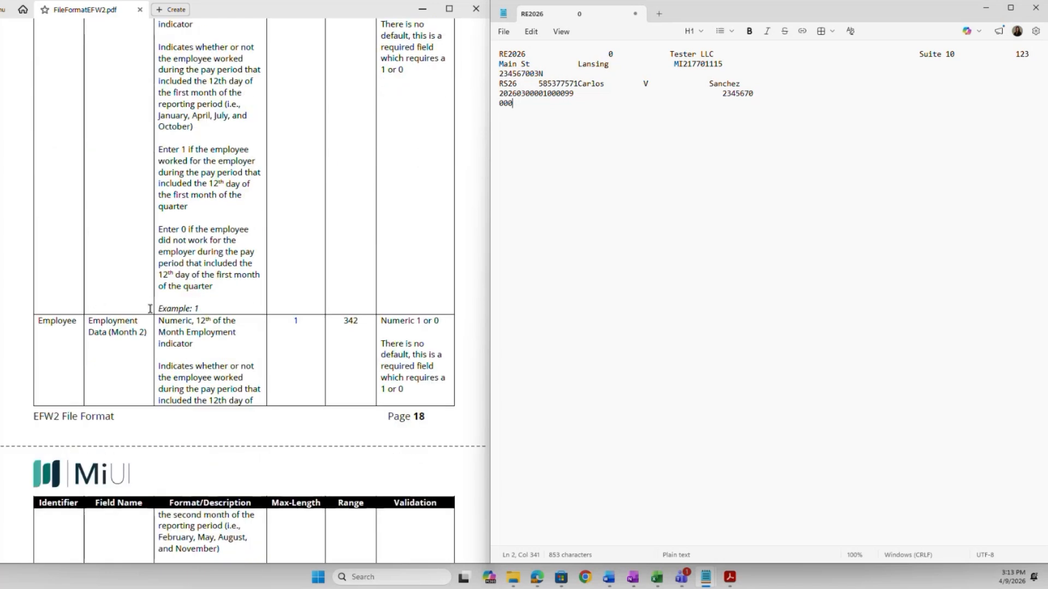
{"action": "scroll", "coordinate": [151, 309], "scroll_direction": "down", "scroll_amount": 7}
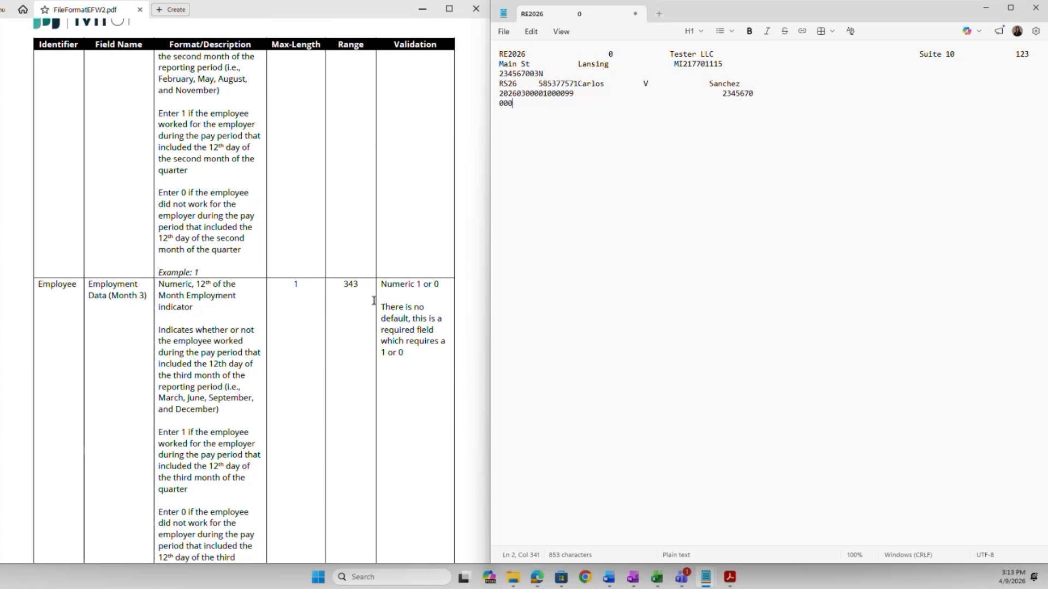
{"action": "scroll", "coordinate": [376, 299], "scroll_direction": "down", "scroll_amount": 1}
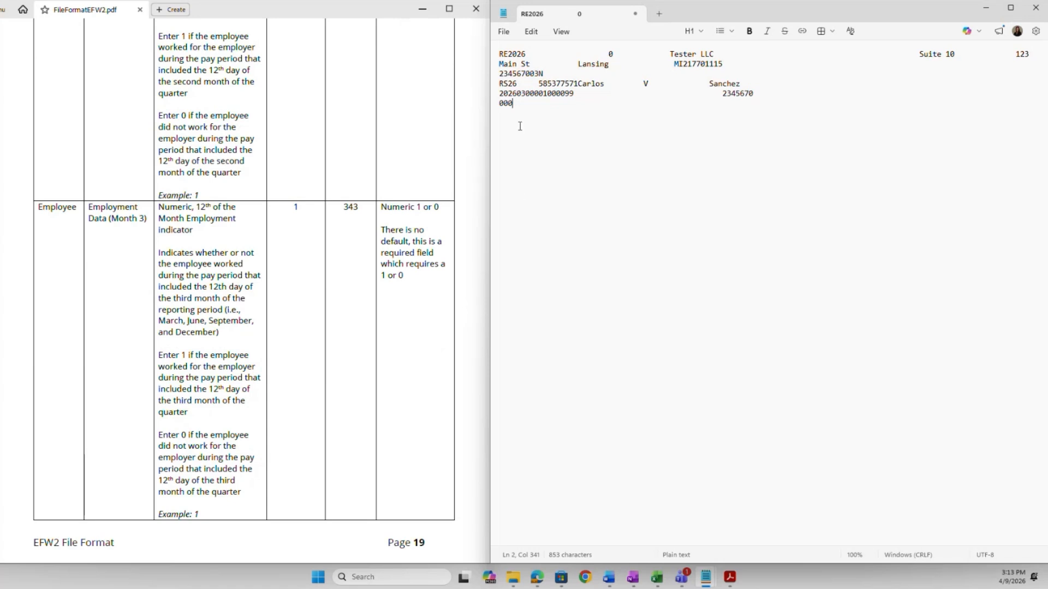
{"action": "type", "text": "111"}
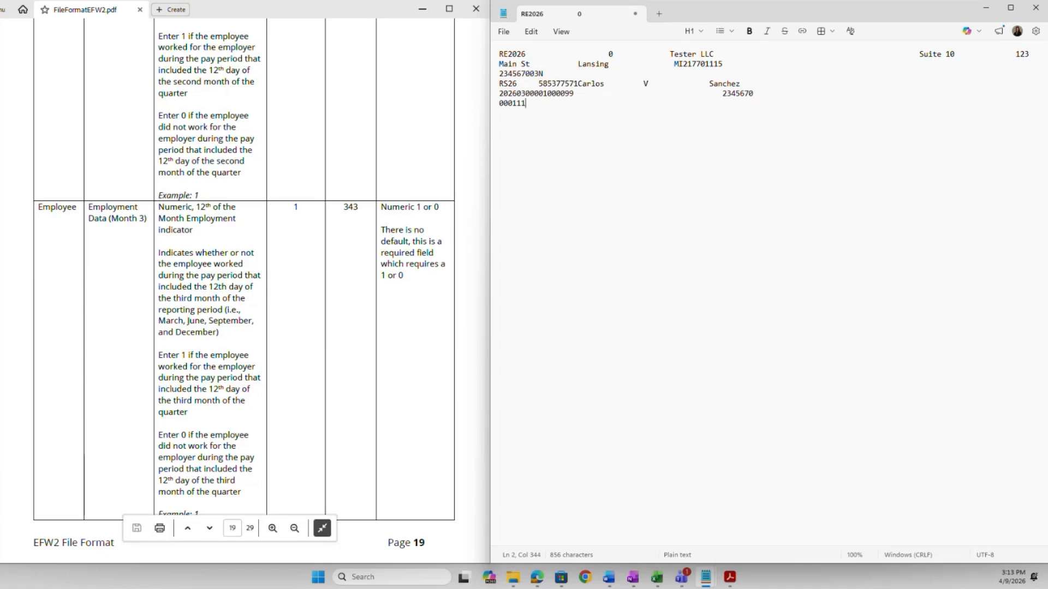
Scroll the specification to check the fields that follow the 111 employment indicators.
{"action": "scroll", "coordinate": [322, 378], "scroll_direction": "down", "scroll_amount": 3}
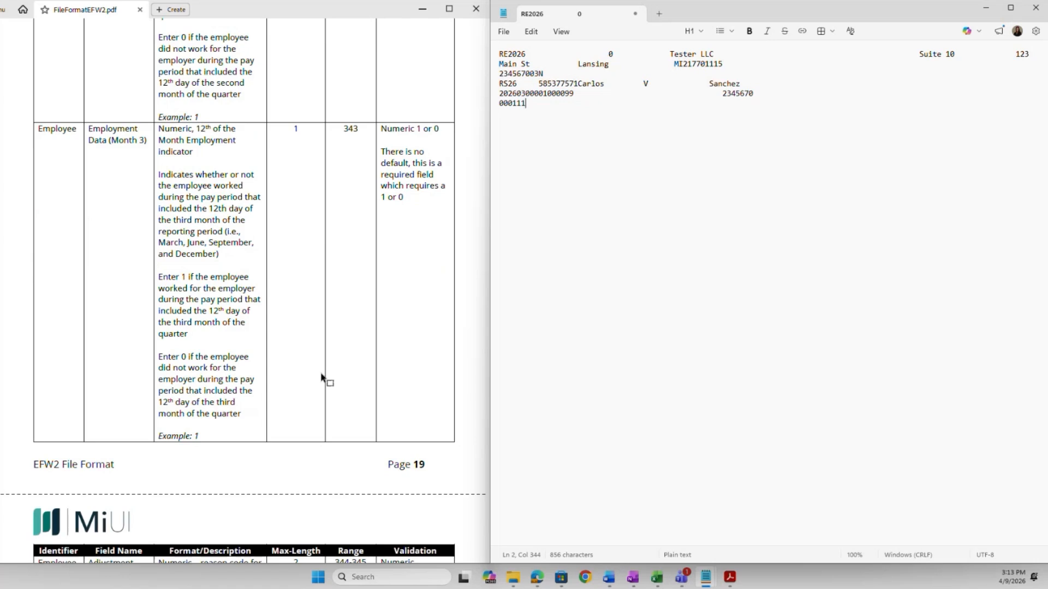
{"action": "scroll", "coordinate": [322, 379], "scroll_direction": "down", "scroll_amount": 6}
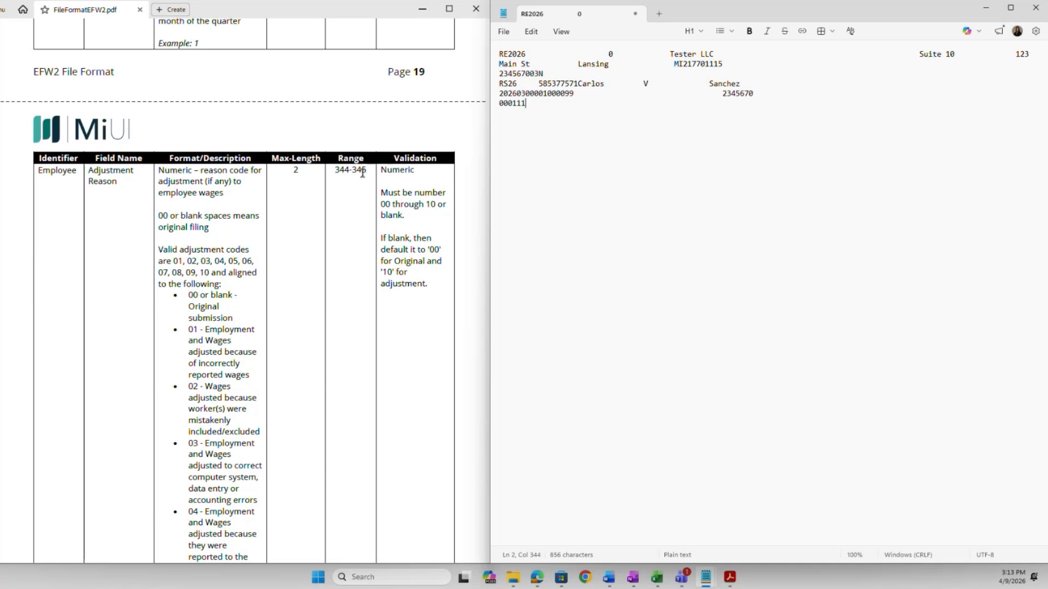
{"action": "scroll", "coordinate": [259, 252], "scroll_direction": "down", "scroll_amount": 3}
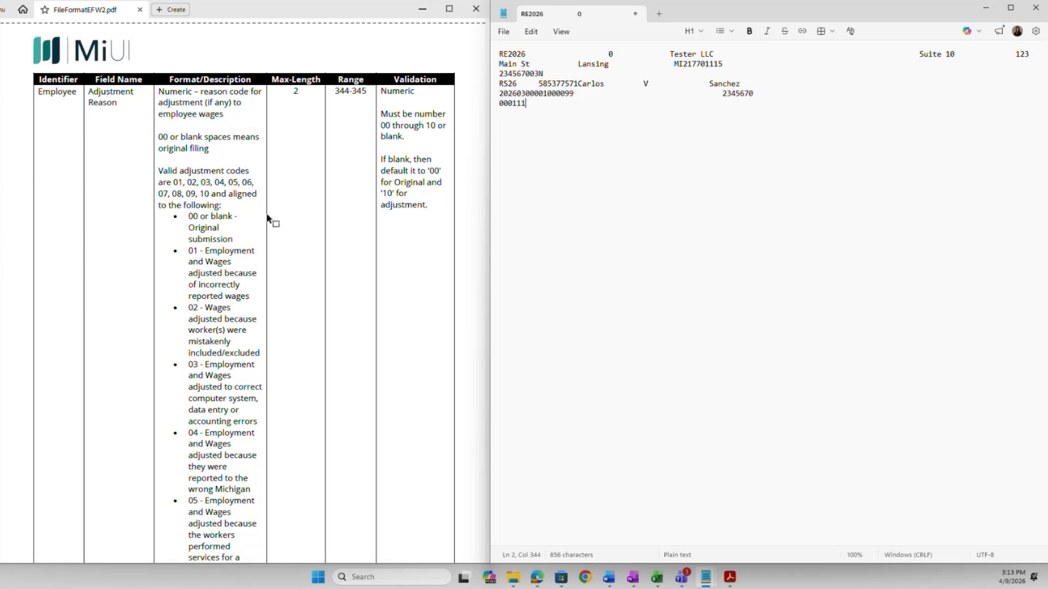
{"action": "scroll", "coordinate": [267, 219], "scroll_direction": "down", "scroll_amount": 6}
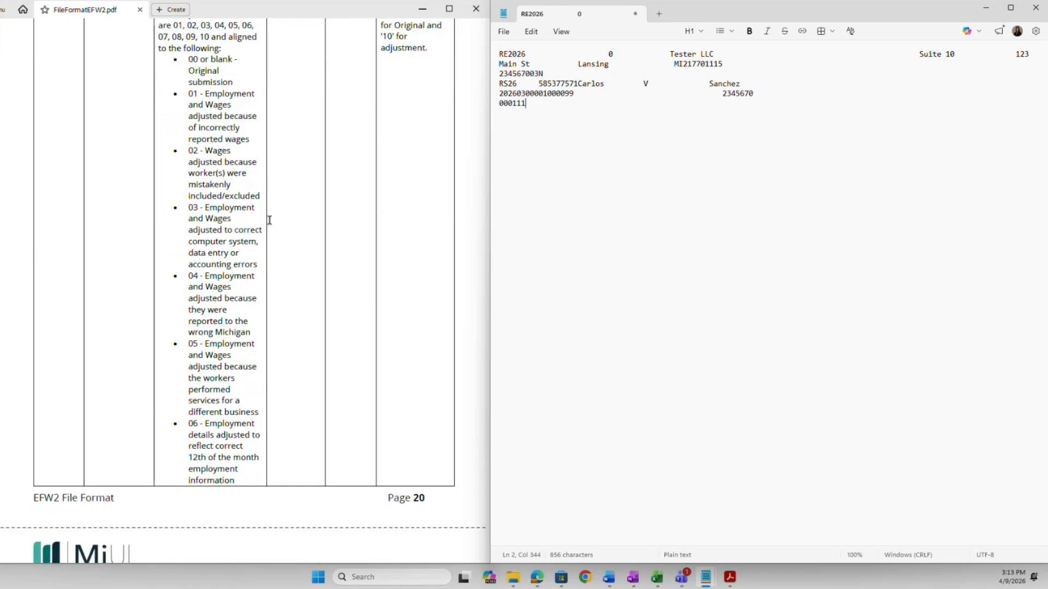
{"action": "scroll", "coordinate": [269, 222], "scroll_direction": "down", "scroll_amount": 6}
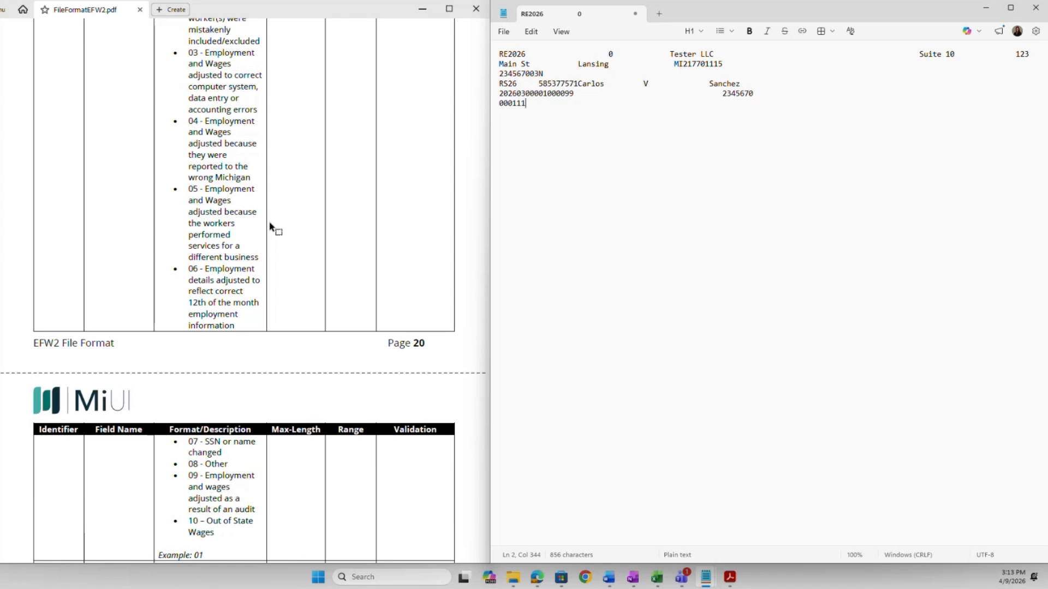
{"action": "scroll", "coordinate": [270, 226], "scroll_direction": "down", "scroll_amount": 3}
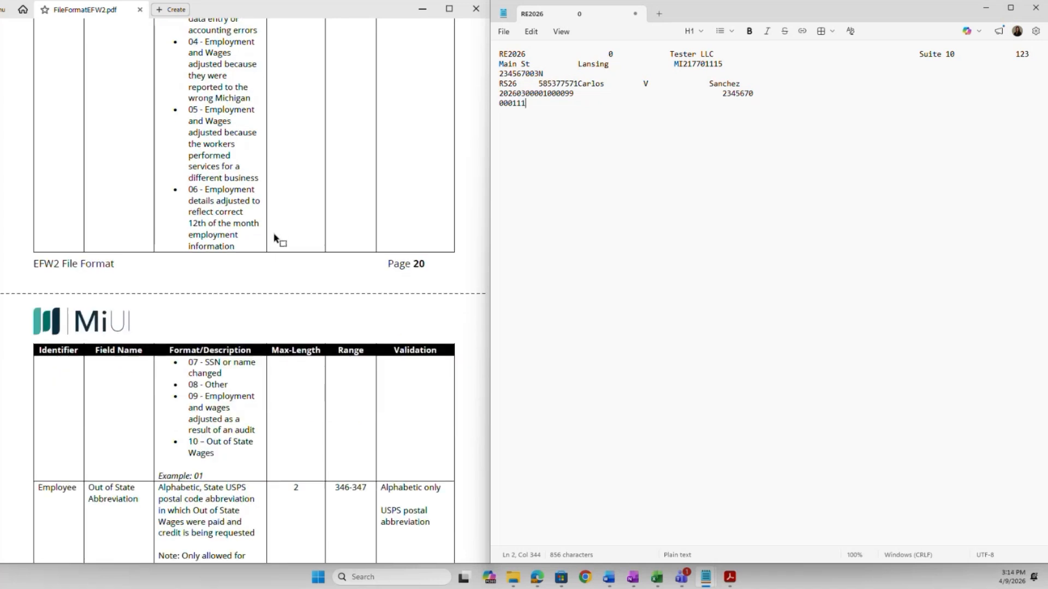
{"action": "scroll", "coordinate": [275, 242], "scroll_direction": "down", "scroll_amount": 3}
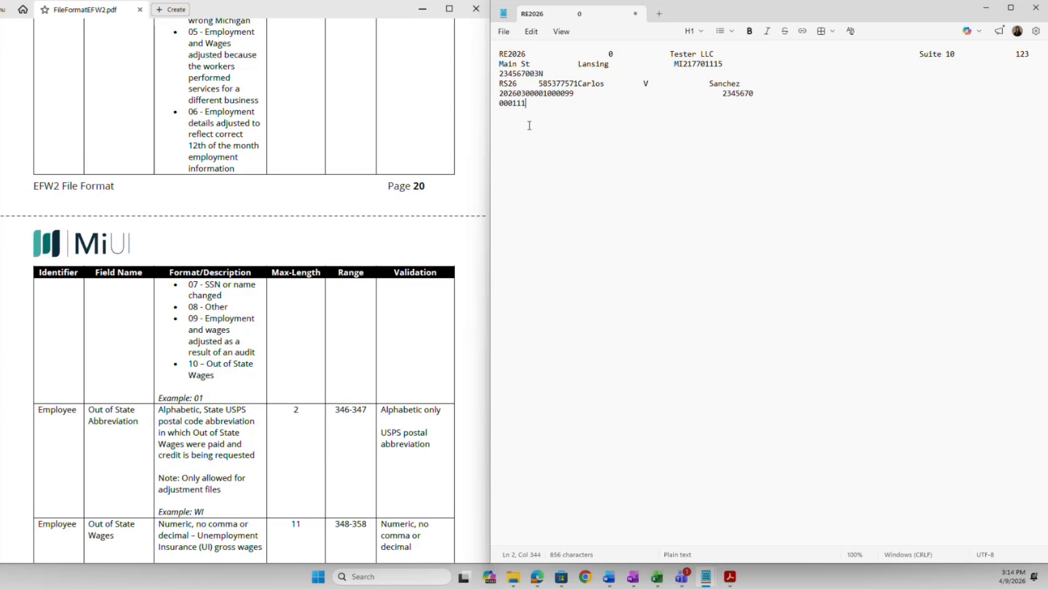
Set adjustment reason 00 at columns 344–345 and leave the out-of-state abbreviation blank.
{"action": "type", "text": "00"}
{"action": "scroll", "coordinate": [445, 322], "scroll_direction": "down", "scroll_amount": 3}
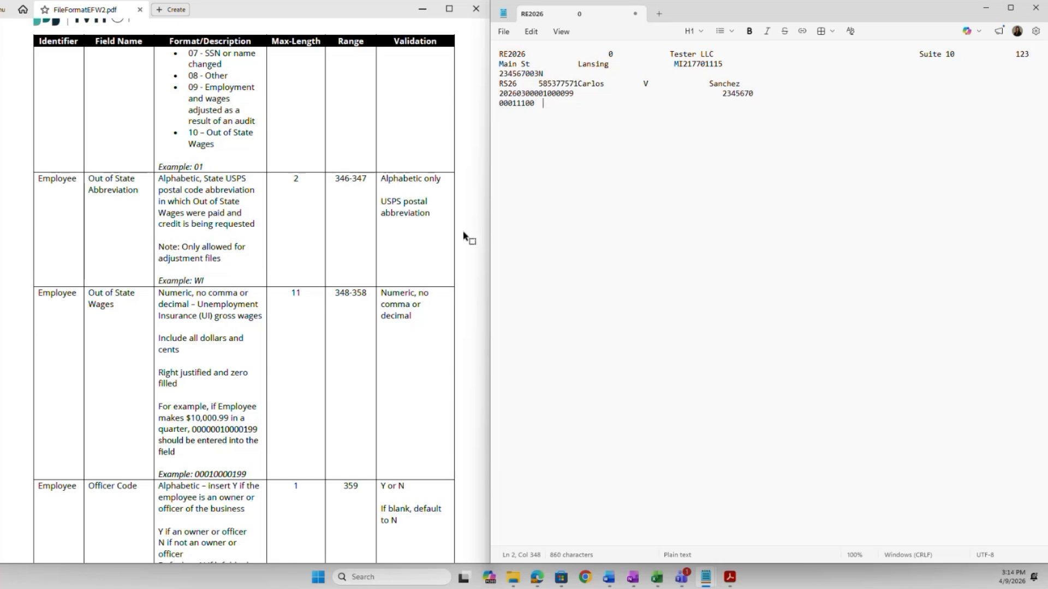
{"action": "scroll", "coordinate": [464, 238], "scroll_direction": "down", "scroll_amount": 2}
{"action": "scroll", "coordinate": [464, 238], "scroll_direction": "down", "scroll_amount": 2}
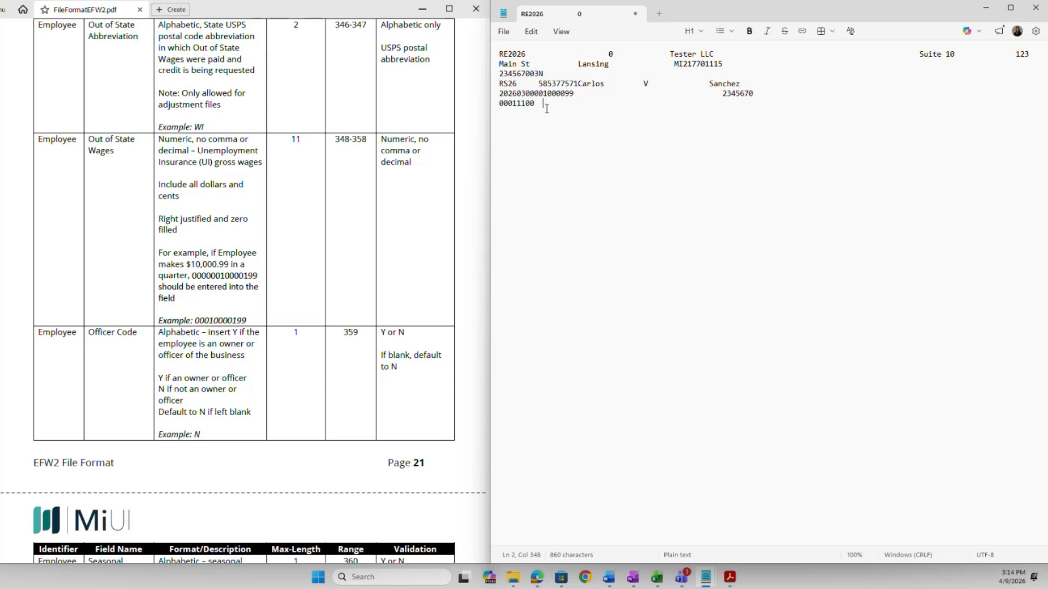
Replace the sample wage digits with blanks in columns 348–358 and set officer code N at 359.
{"action": "type", "text": "00010000199"}
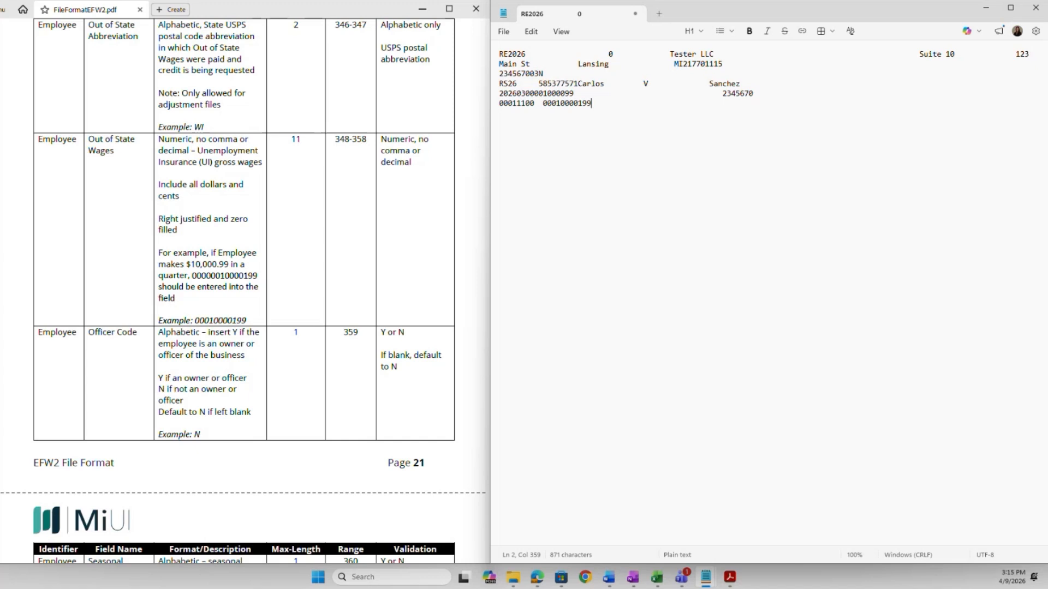
{"action": "key", "text": "BackSpace"}
{"action": "key", "text": "BackSpace"}
{"action": "key", "text": "BackSpace"}
{"action": "key", "text": "BackSpace"}
{"action": "key", "text": "BackSpace"}
{"action": "key", "text": "BackSpace"}
{"action": "key", "text": "BackSpace"}
{"action": "key", "text": "BackSpace"}
{"action": "key", "text": "BackSpace"}
{"action": "key", "text": "BackSpace"}
{"action": "key", "text": "BackSpace"}
{"action": "scroll", "coordinate": [272, 363], "scroll_direction": "down", "scroll_amount": 3}
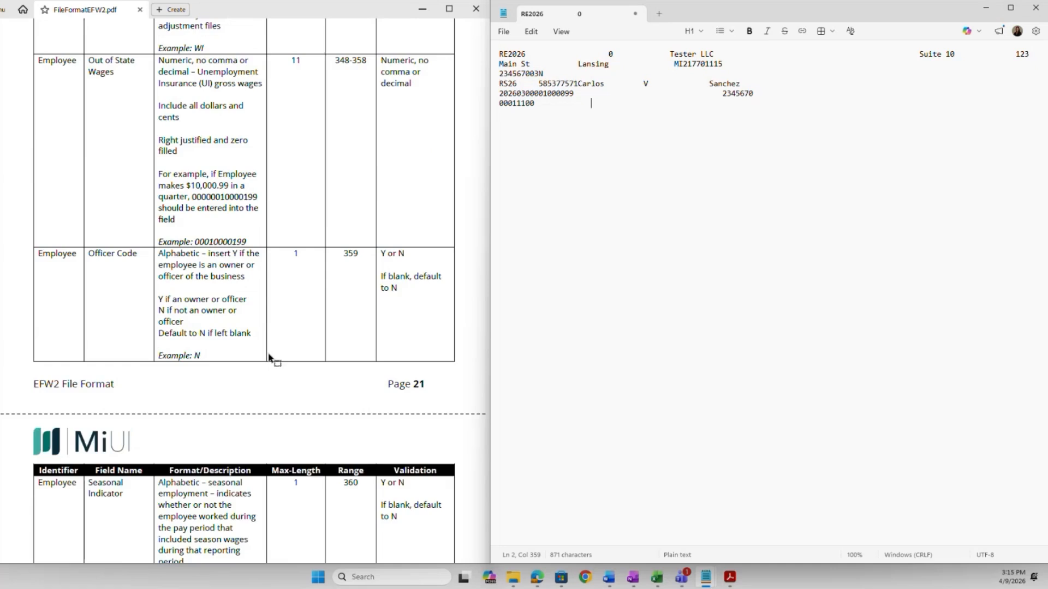
{"action": "scroll", "coordinate": [269, 355], "scroll_direction": "down", "scroll_amount": 2}
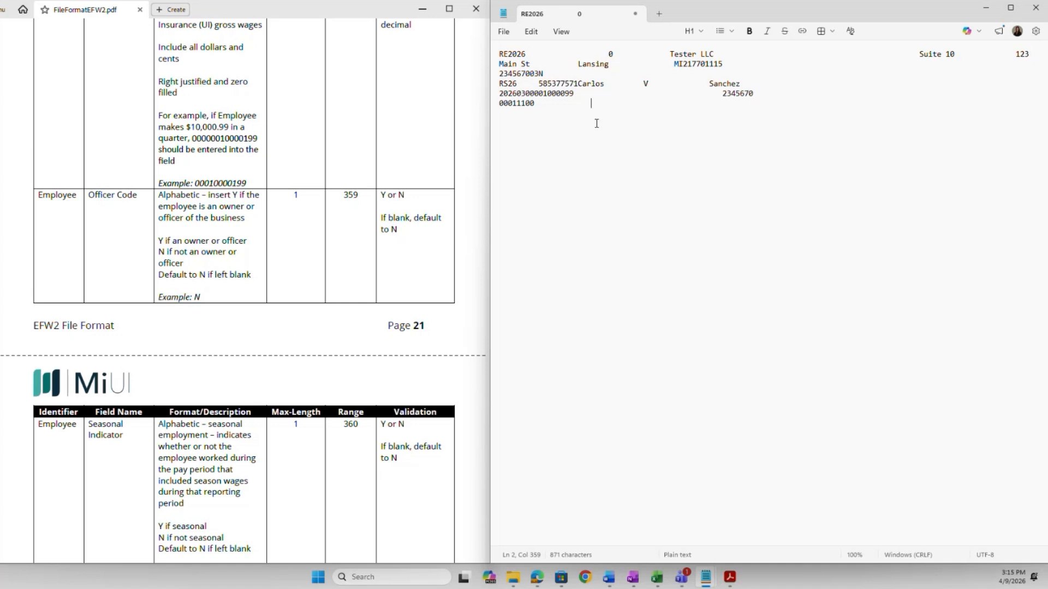
{"action": "type", "text": "N"}
Set seasonal indicator N at position 360 and visa wage indicator N at position 361.
{"action": "scroll", "coordinate": [472, 294], "scroll_direction": "down", "scroll_amount": 3}
{"action": "scroll", "coordinate": [473, 291], "scroll_direction": "down", "scroll_amount": 1}
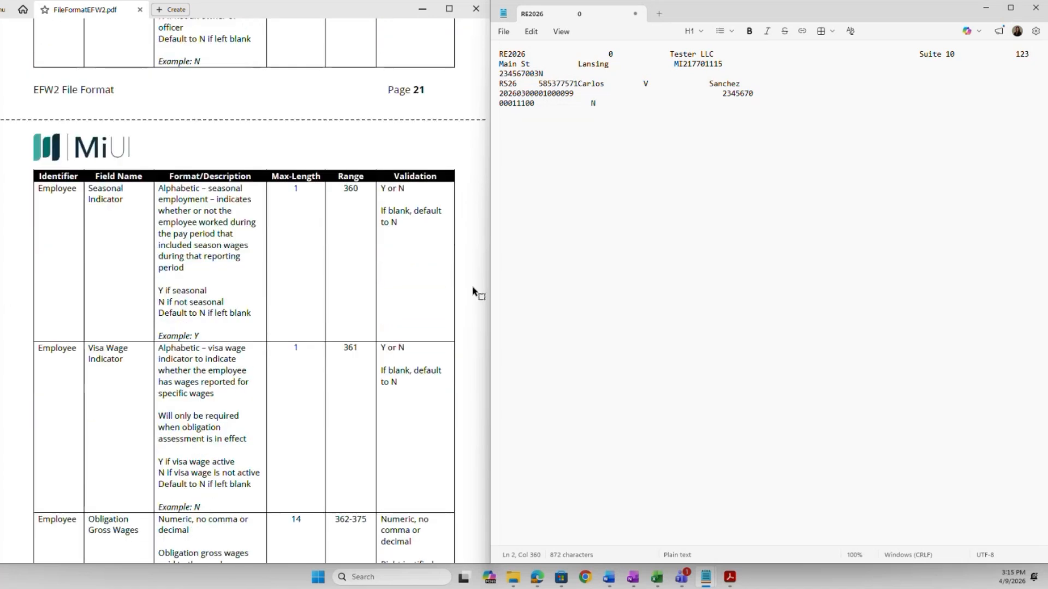
{"action": "scroll", "coordinate": [472, 294], "scroll_direction": "down", "scroll_amount": 1}
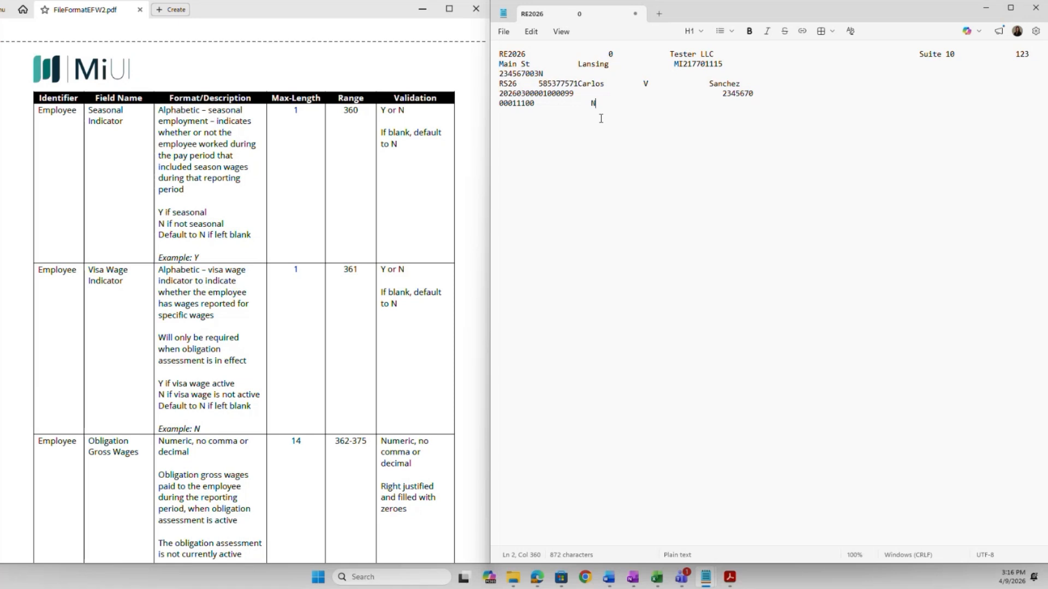
{"action": "type", "text": "N"}
{"action": "scroll", "coordinate": [453, 298], "scroll_direction": "down", "scroll_amount": 1}
{"action": "scroll", "coordinate": [453, 297], "scroll_direction": "down", "scroll_amount": 3}
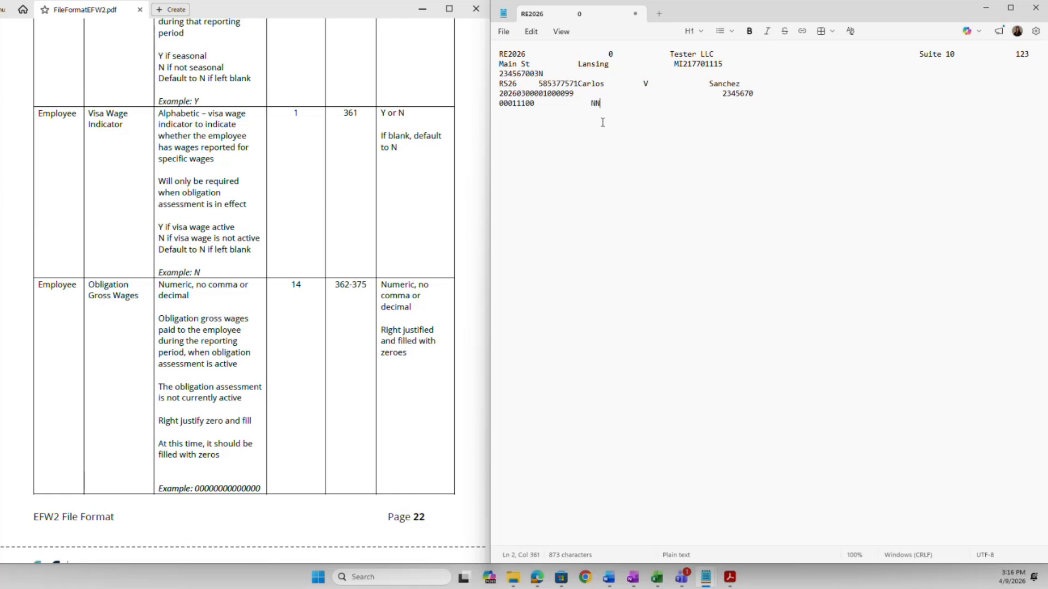
{"action": "type", "text": "N"}
{"action": "scroll", "coordinate": [473, 199], "scroll_direction": "down", "scroll_amount": 1}
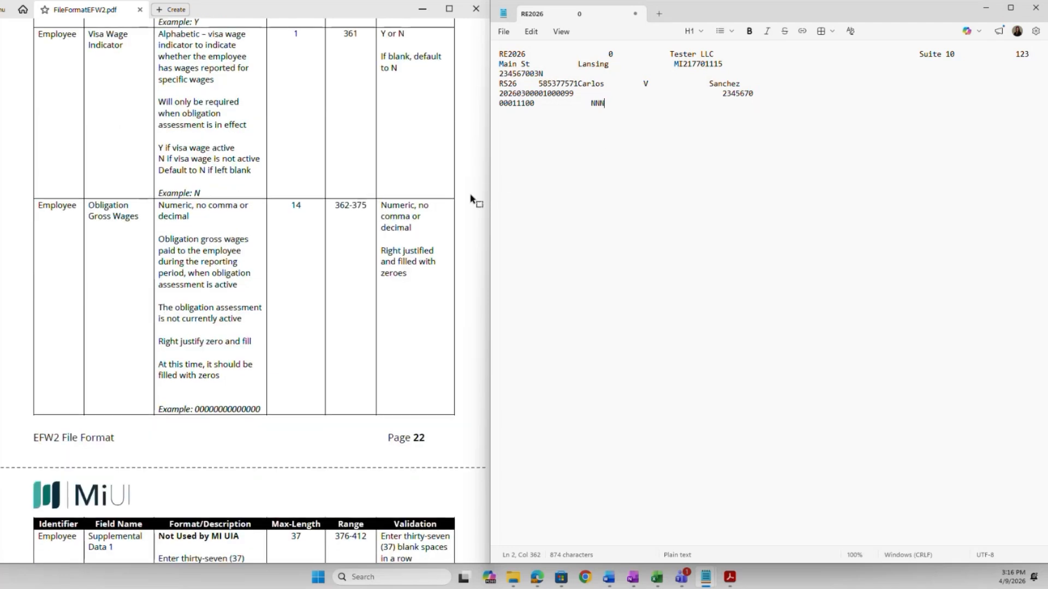
{"action": "scroll", "coordinate": [472, 200], "scroll_direction": "down", "scroll_amount": 1}
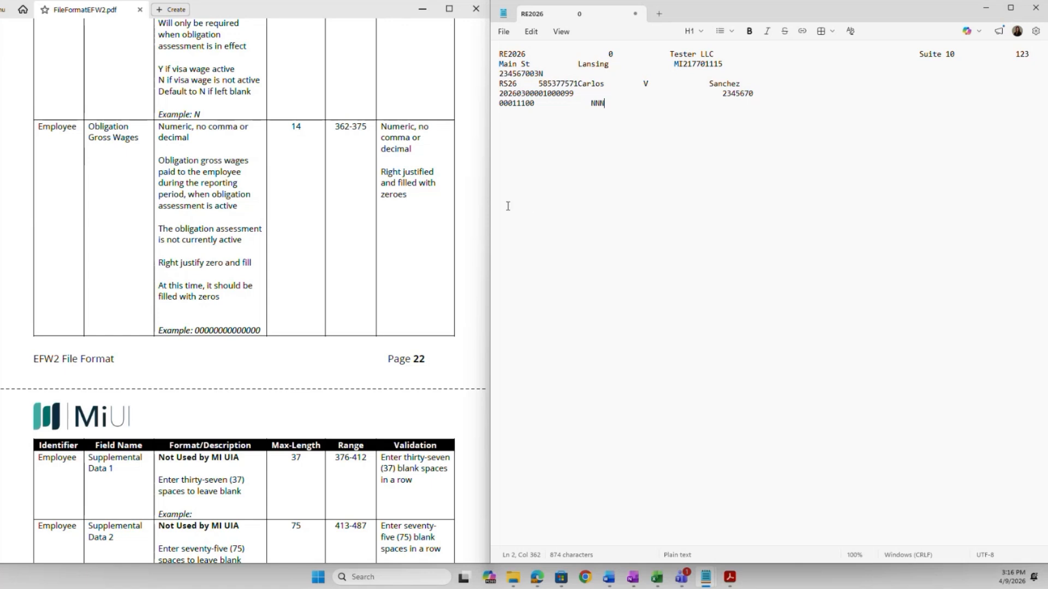
Enter fourteen zeros for obligation gross wages and blank-fill the record through position 512.
{"action": "type", "text": "00000000000000"}
{"action": "scroll", "coordinate": [474, 304], "scroll_direction": "down", "scroll_amount": 1}
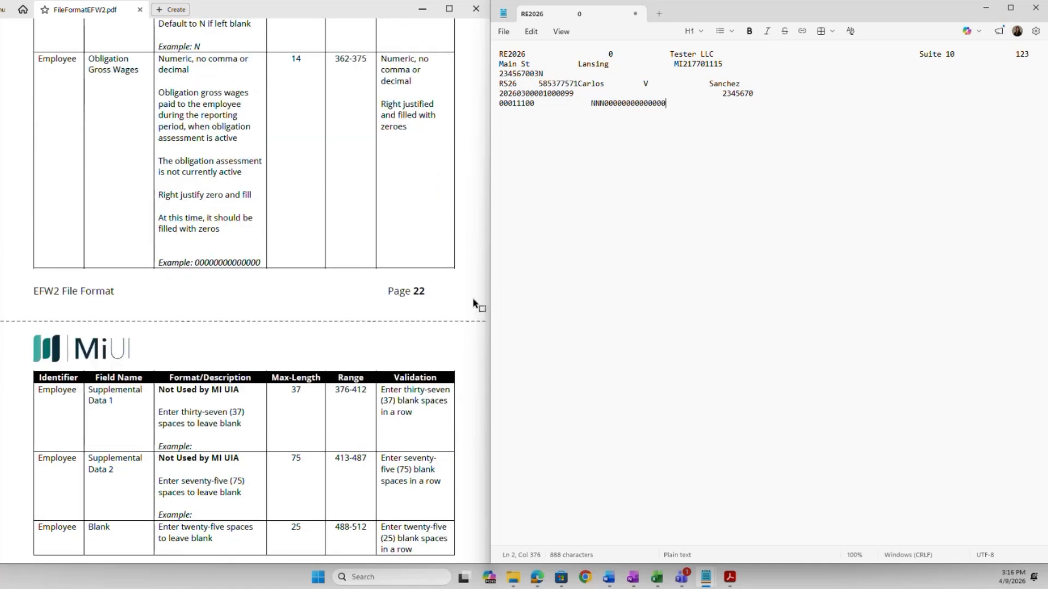
{"action": "scroll", "coordinate": [474, 304], "scroll_direction": "down", "scroll_amount": 1}
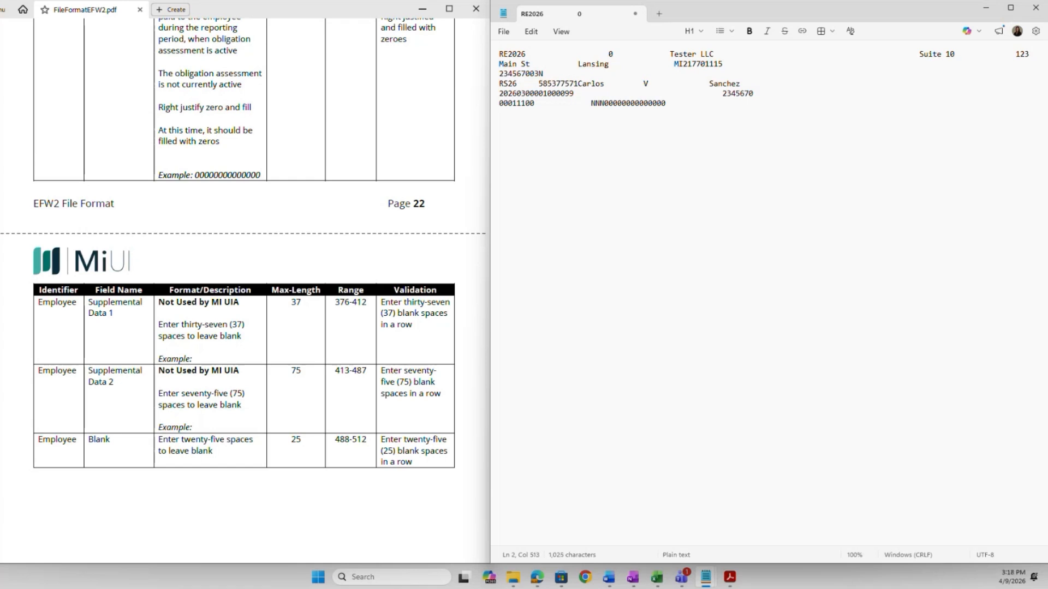
Add a new line 3 after the end of the first employee's RS26 record.
{"action": "scroll", "coordinate": [427, 358], "scroll_direction": "up", "scroll_amount": 15}
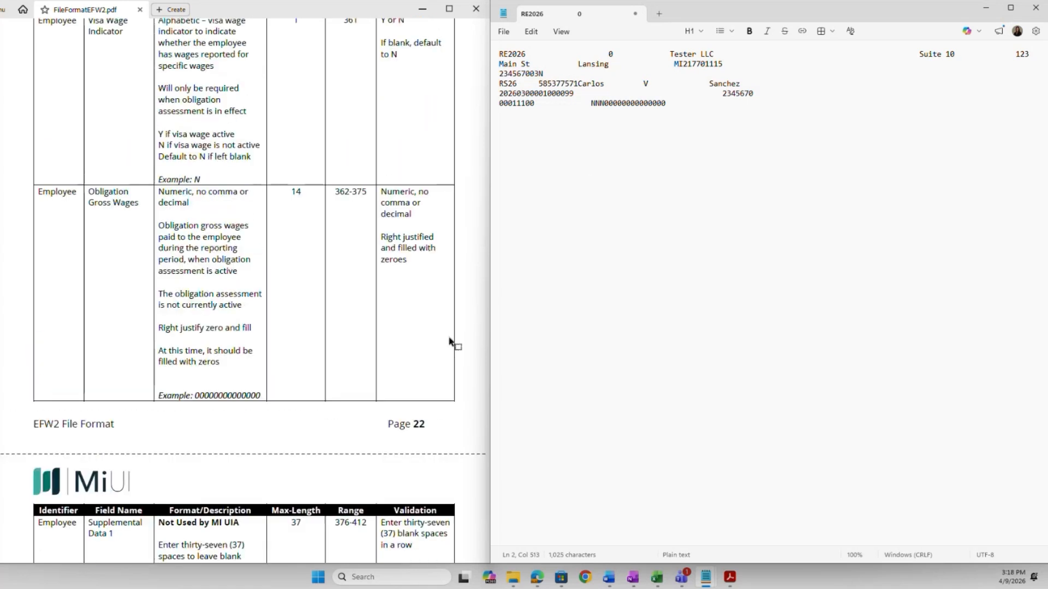
{"action": "scroll", "coordinate": [454, 337], "scroll_direction": "up", "scroll_amount": 20}
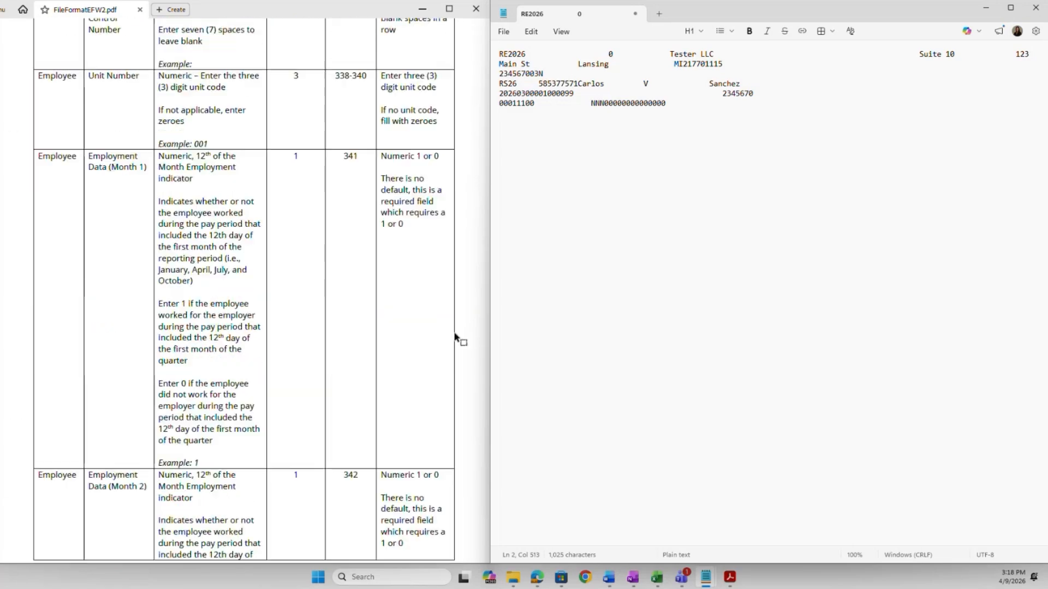
{"action": "scroll", "coordinate": [455, 333], "scroll_direction": "up", "scroll_amount": 20}
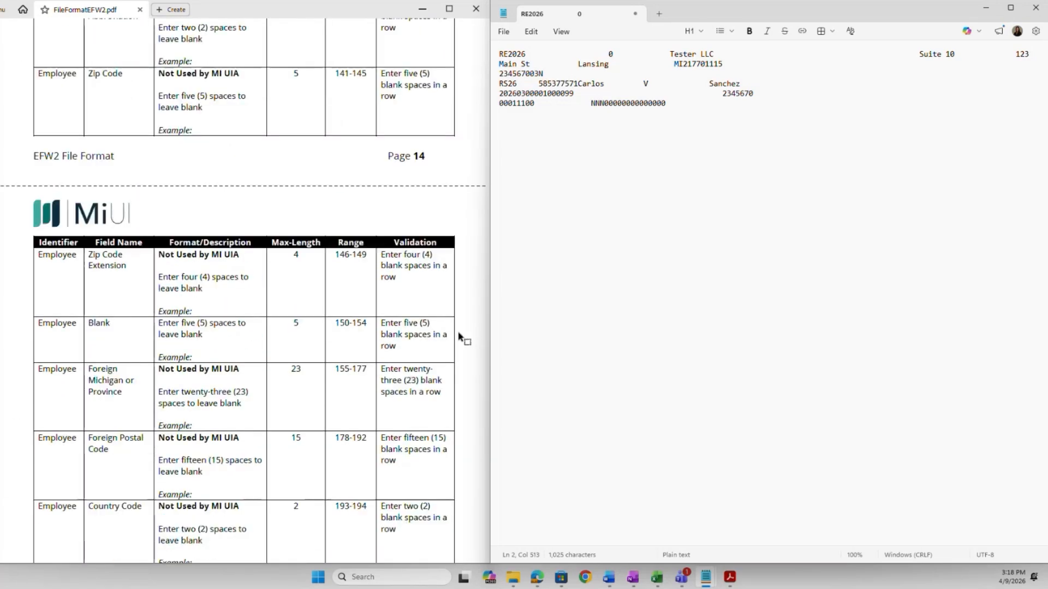
{"action": "left_click", "coordinate": [577, 196]}
{"action": "key", "text": "Return"}
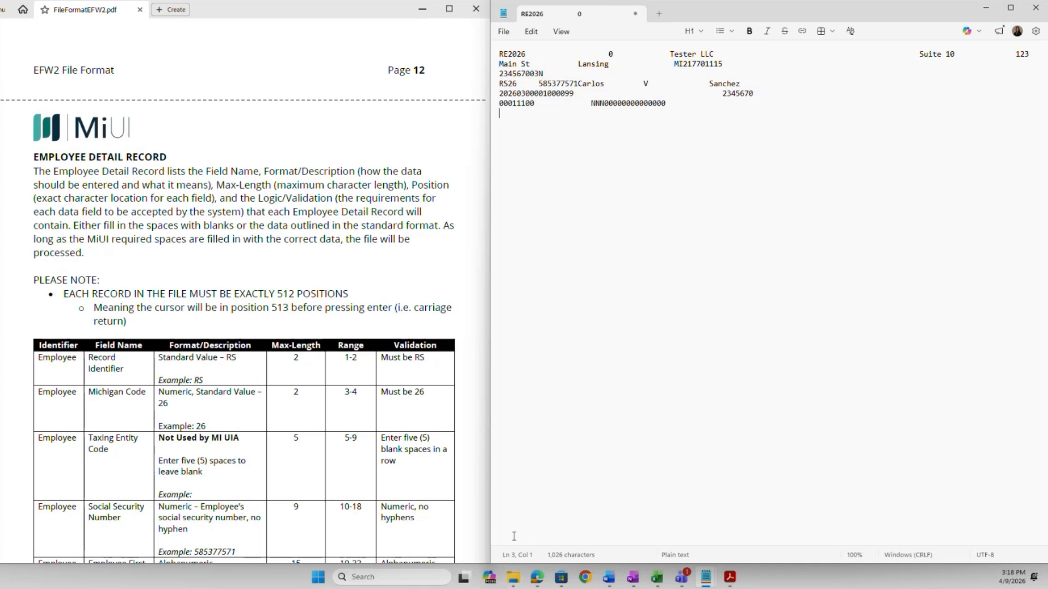
{"action": "scroll", "coordinate": [389, 454], "scroll_direction": "down", "scroll_amount": 3}
{"action": "scroll", "coordinate": [389, 454], "scroll_direction": "down", "scroll_amount": 2}
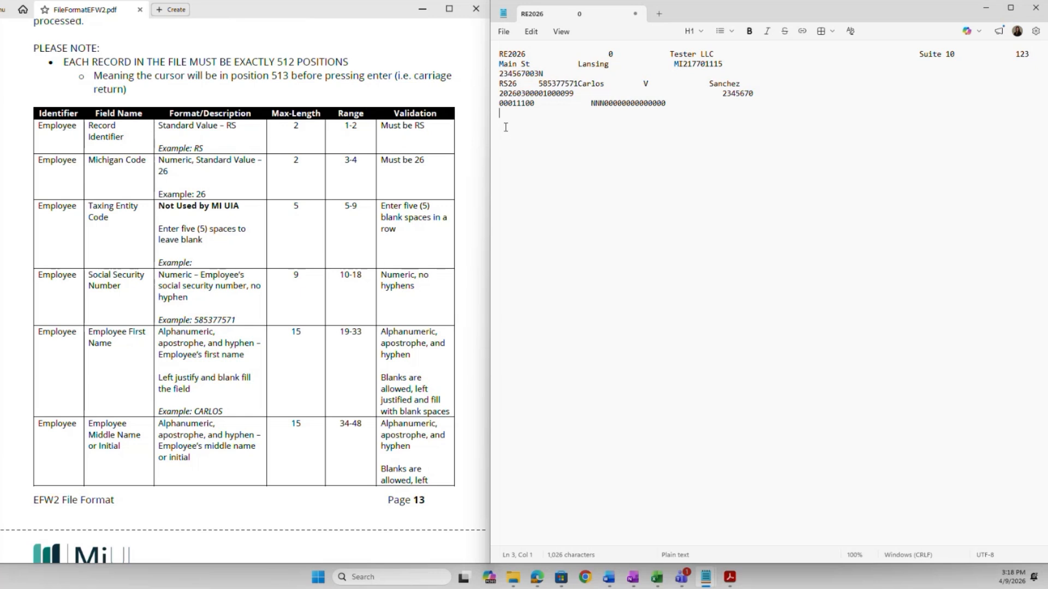
Start line 3 with record code RS26 and the second employee's Social Security number.
{"action": "type", "text": "RS"}
{"action": "type", "text": "26"}
{"action": "scroll", "coordinate": [371, 293], "scroll_direction": "down", "scroll_amount": 1}
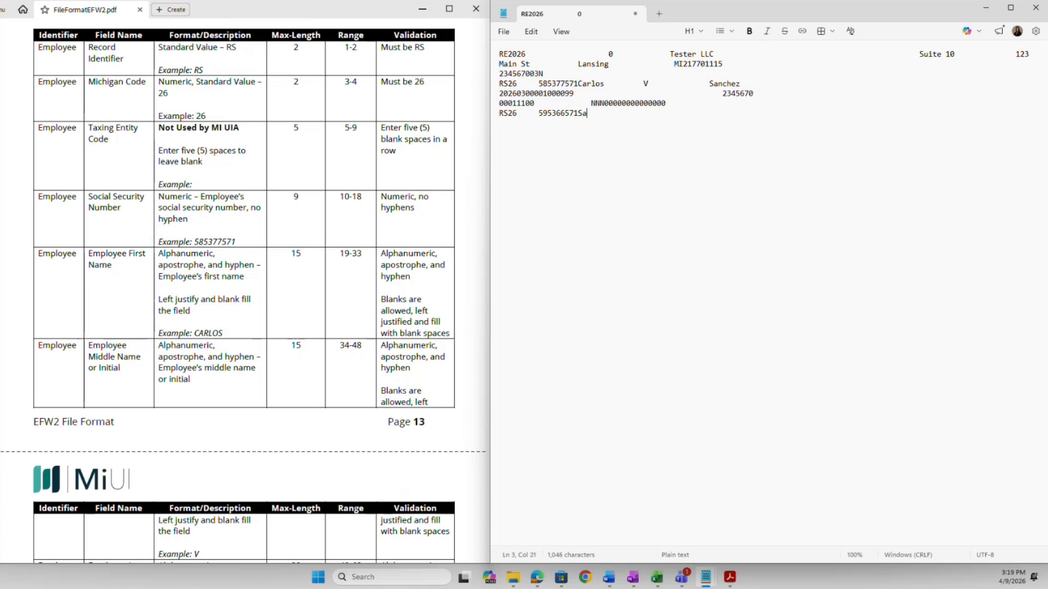
Enter the employee's first name, middle initial and last name, padded to their field widths.
{"action": "scroll", "coordinate": [445, 434], "scroll_direction": "down", "scroll_amount": 5}
{"action": "scroll", "coordinate": [448, 437], "scroll_direction": "down", "scroll_amount": 3}
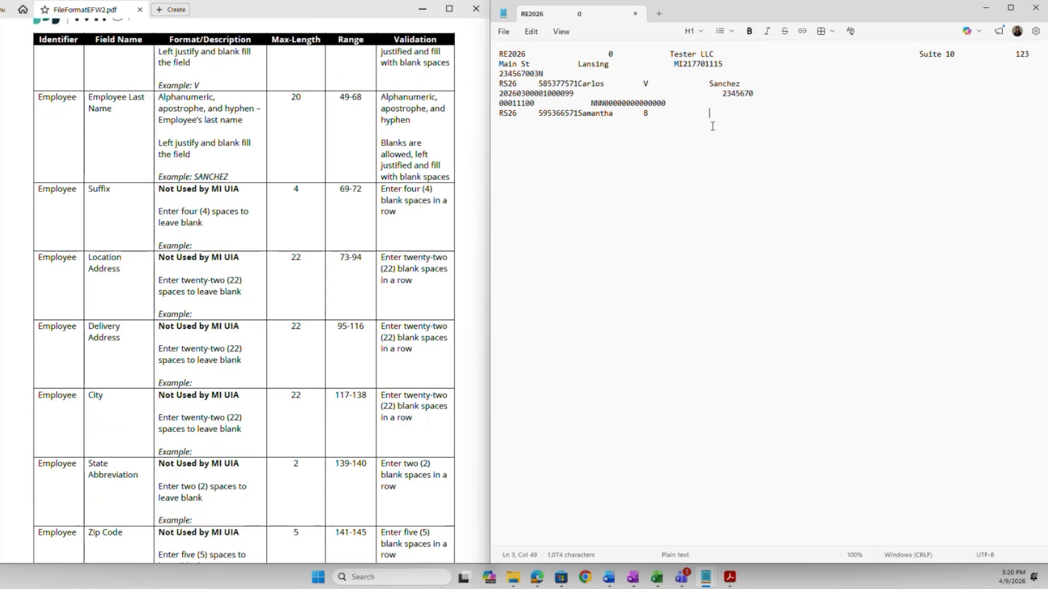
Blank-fill the unused address fields through position 196 and enter reporting period 202603.
{"action": "scroll", "coordinate": [137, 343], "scroll_direction": "down", "scroll_amount": 1}
{"action": "scroll", "coordinate": [138, 343], "scroll_direction": "down", "scroll_amount": 1}
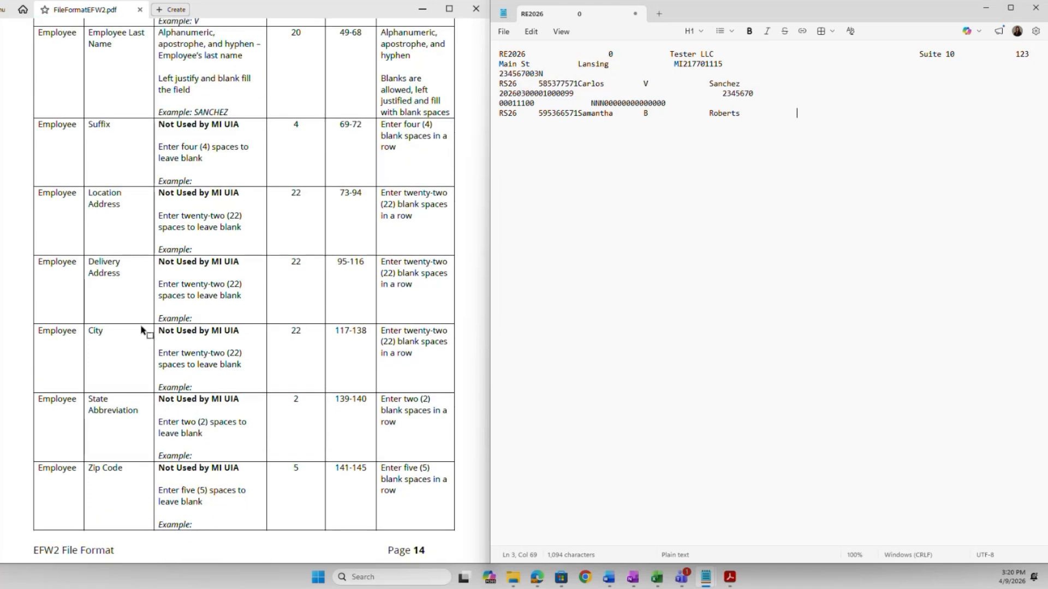
{"action": "scroll", "coordinate": [143, 325], "scroll_direction": "down", "scroll_amount": 2}
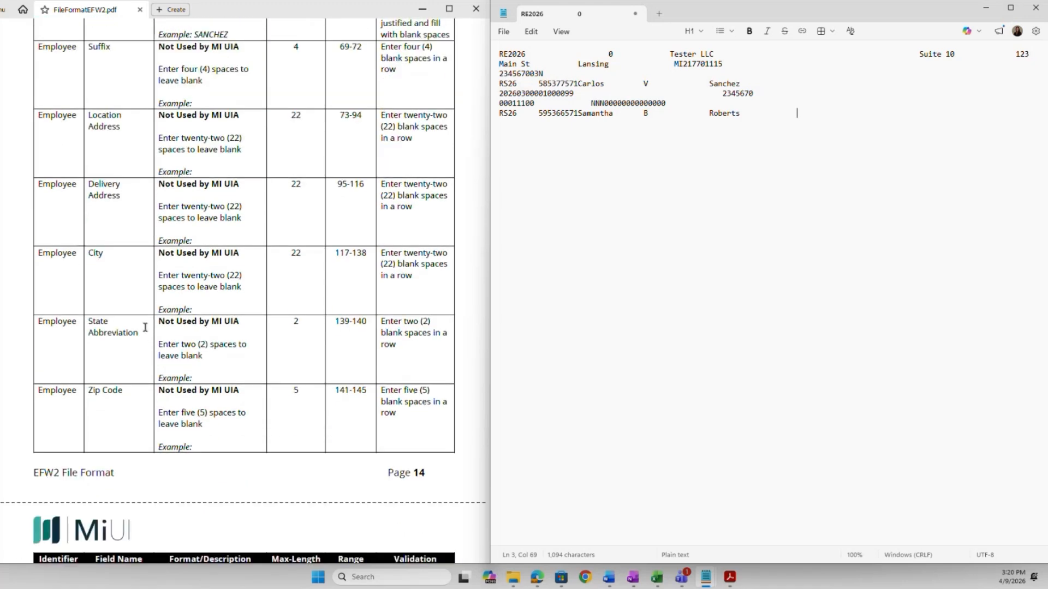
{"action": "scroll", "coordinate": [145, 328], "scroll_direction": "down", "scroll_amount": 2}
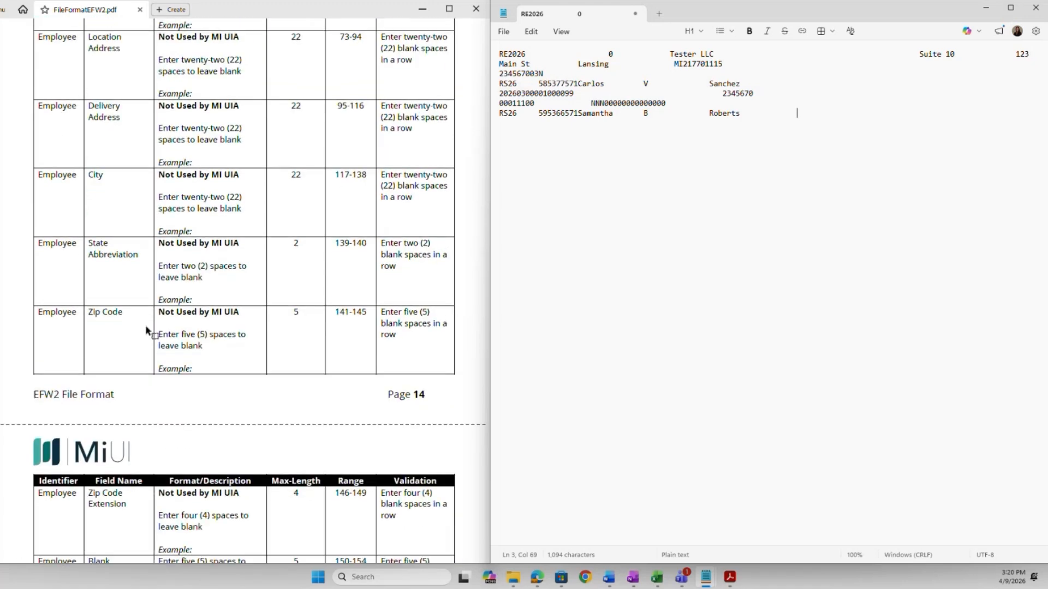
{"action": "scroll", "coordinate": [152, 322], "scroll_direction": "down", "scroll_amount": 4}
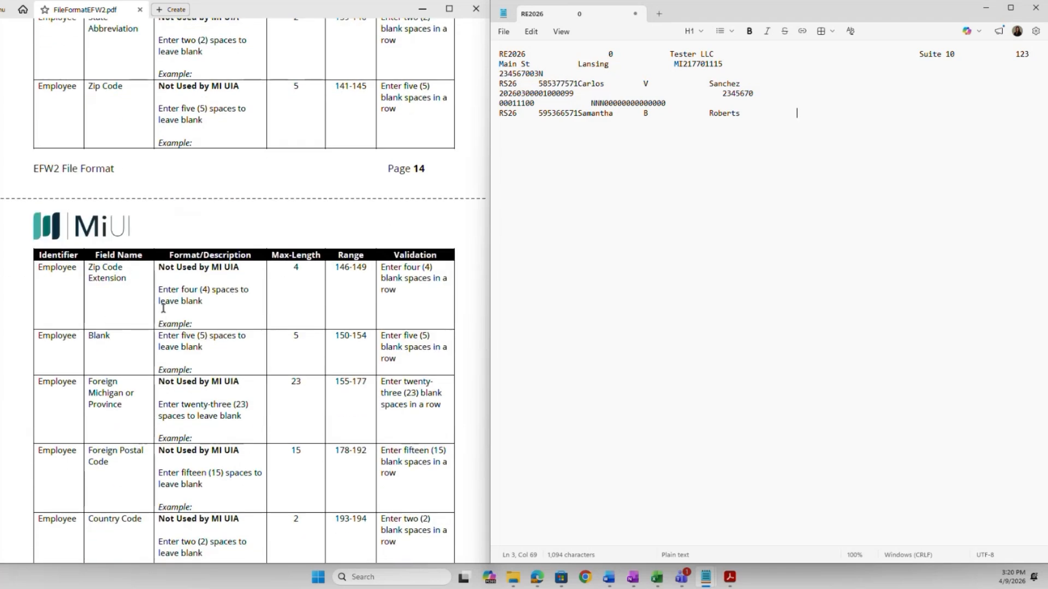
{"action": "scroll", "coordinate": [127, 262], "scroll_direction": "down", "scroll_amount": 4}
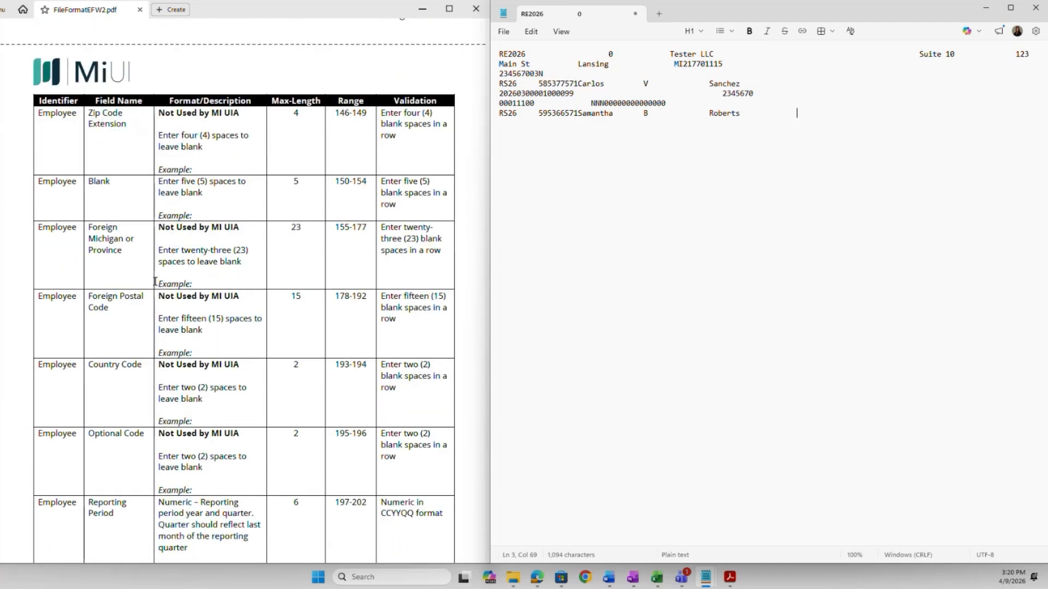
{"action": "scroll", "coordinate": [153, 273], "scroll_direction": "down", "scroll_amount": 2}
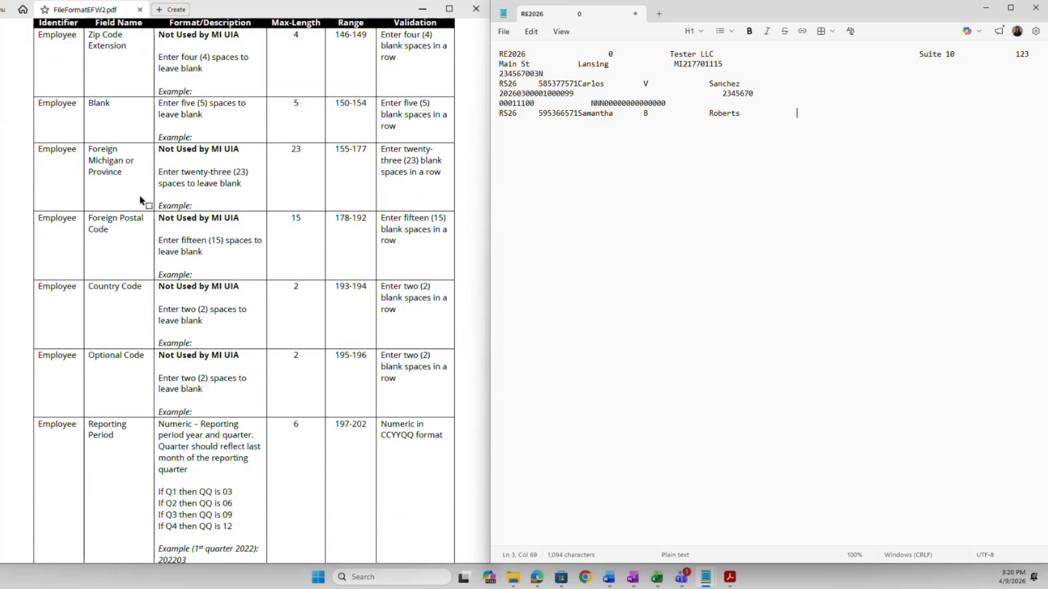
{"action": "scroll", "coordinate": [146, 240], "scroll_direction": "down", "scroll_amount": 2}
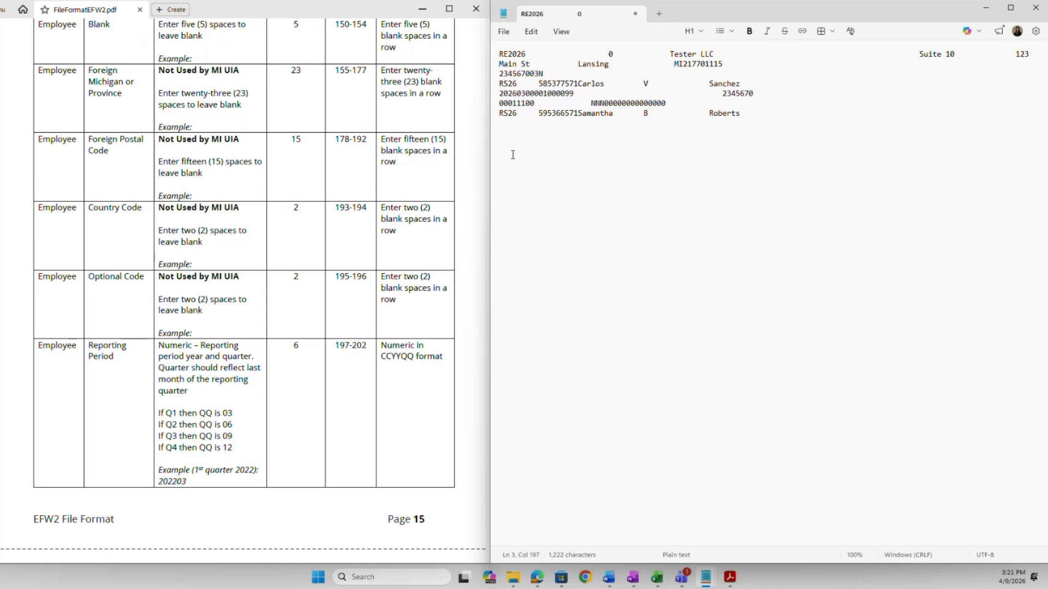
{"action": "type", "text": "202603"}
{"action": "scroll", "coordinate": [407, 385], "scroll_direction": "down", "scroll_amount": 5}
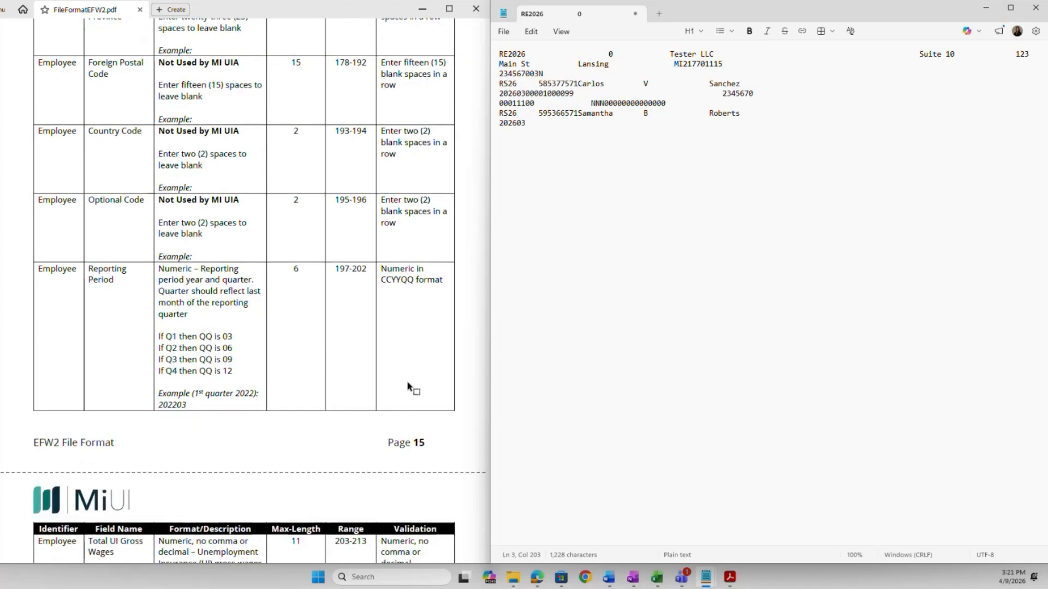
{"action": "scroll", "coordinate": [408, 376], "scroll_direction": "down", "scroll_amount": 3}
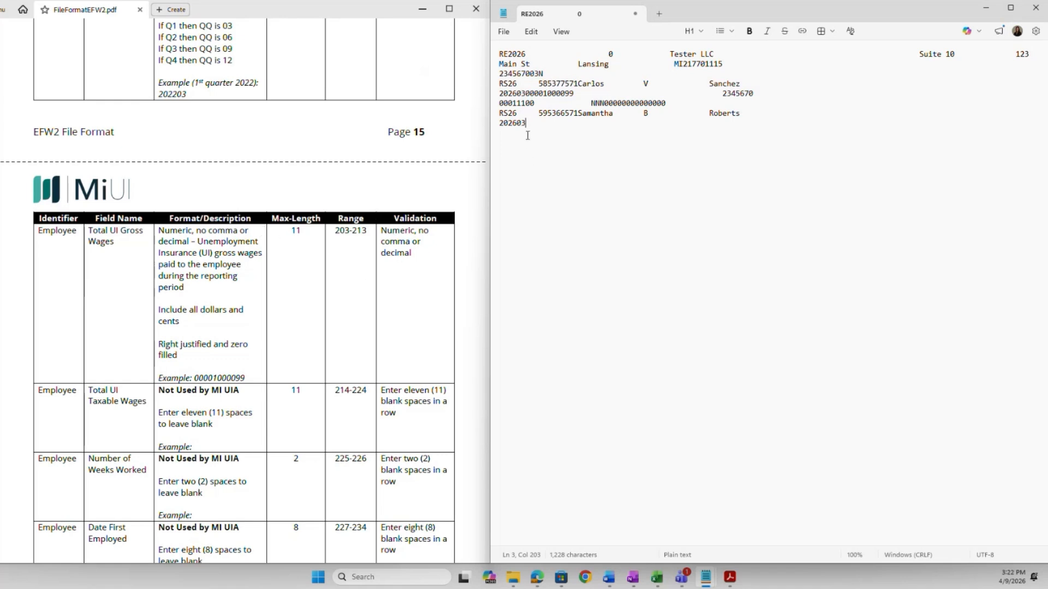
{"action": "type", "text": "001000099"}
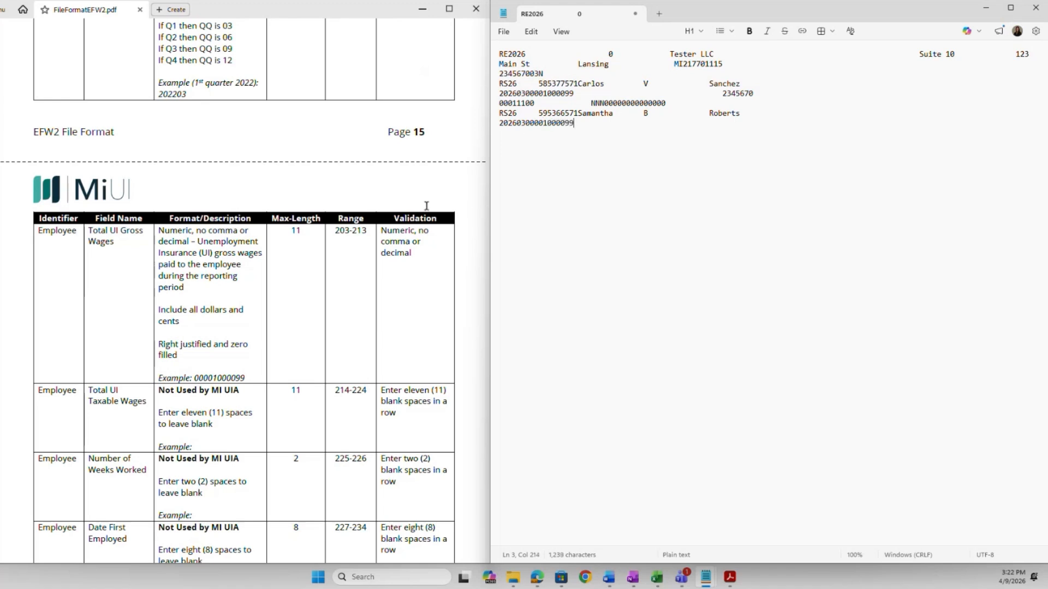
{"action": "scroll", "coordinate": [373, 278], "scroll_direction": "down", "scroll_amount": 5}
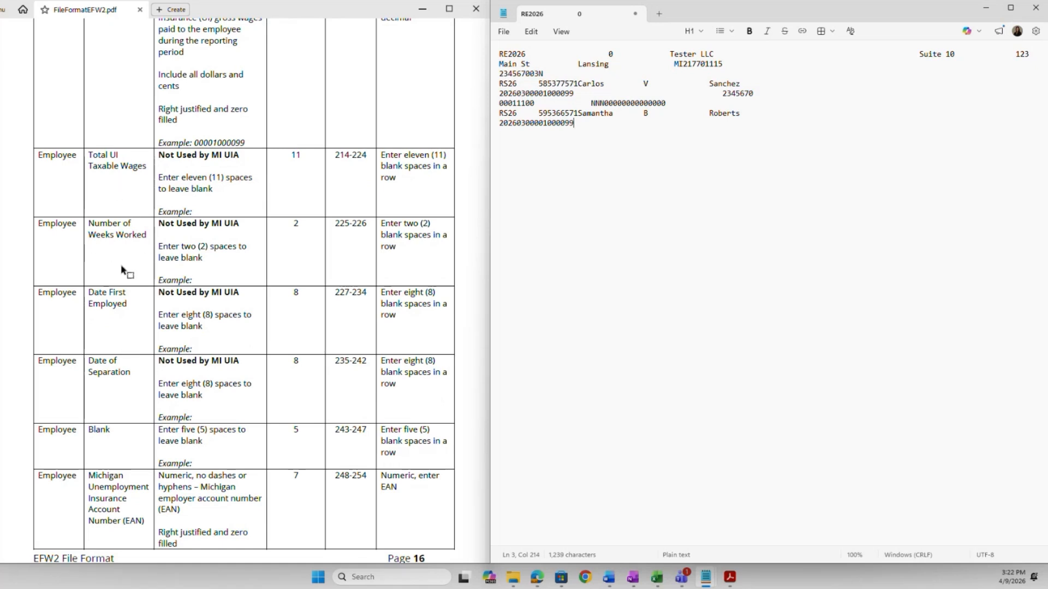
Enter employer number 2345670 on the second employee's RS26 record.
{"action": "scroll", "coordinate": [148, 271], "scroll_direction": "down", "scroll_amount": 2}
{"action": "scroll", "coordinate": [147, 271], "scroll_direction": "down", "scroll_amount": 4}
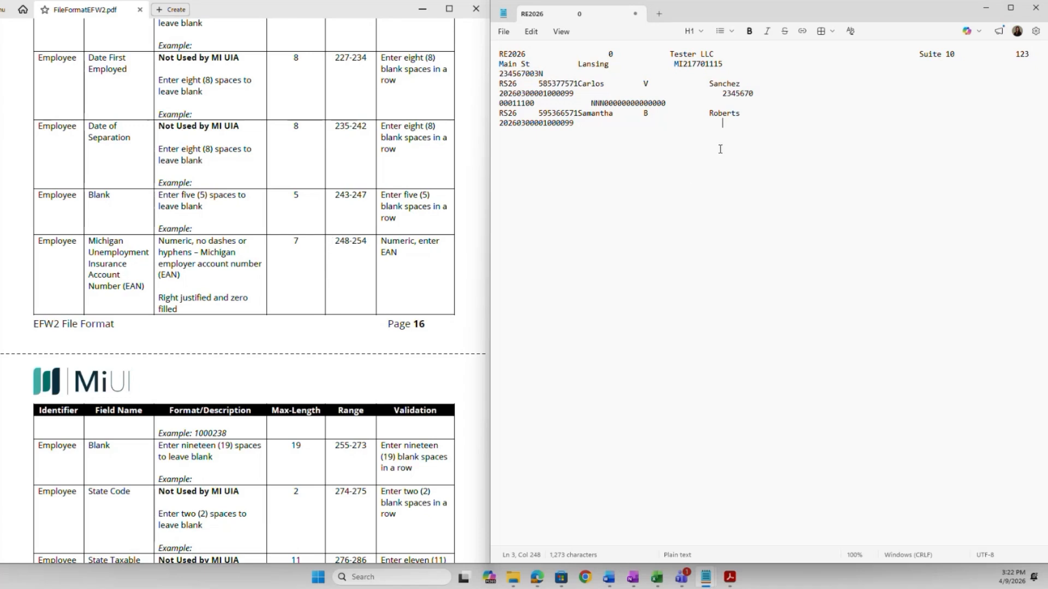
{"action": "type", "text": "34567"}
{"action": "scroll", "coordinate": [439, 305], "scroll_direction": "down", "scroll_amount": 4}
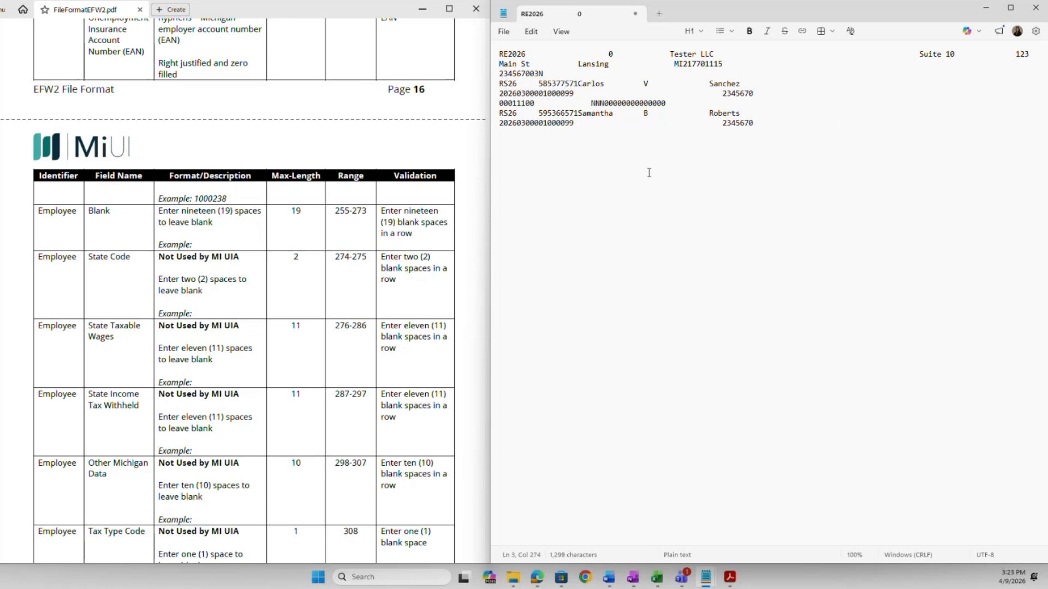
Fill positions 255–337 with blanks, then start the unit number with 000.
{"action": "scroll", "coordinate": [402, 283], "scroll_direction": "down", "scroll_amount": 2}
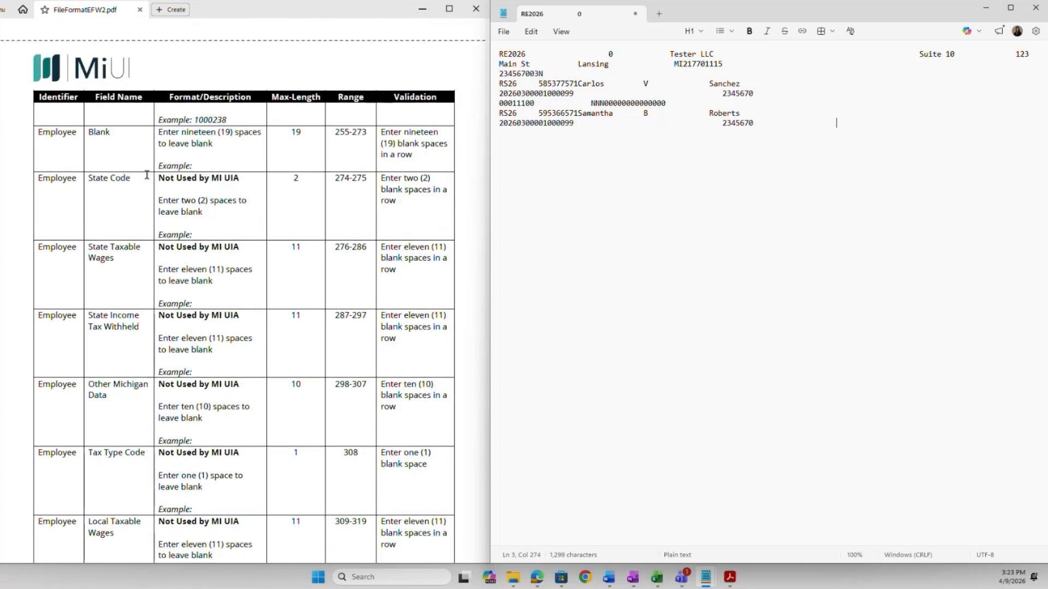
{"action": "scroll", "coordinate": [152, 253], "scroll_direction": "down", "scroll_amount": 1}
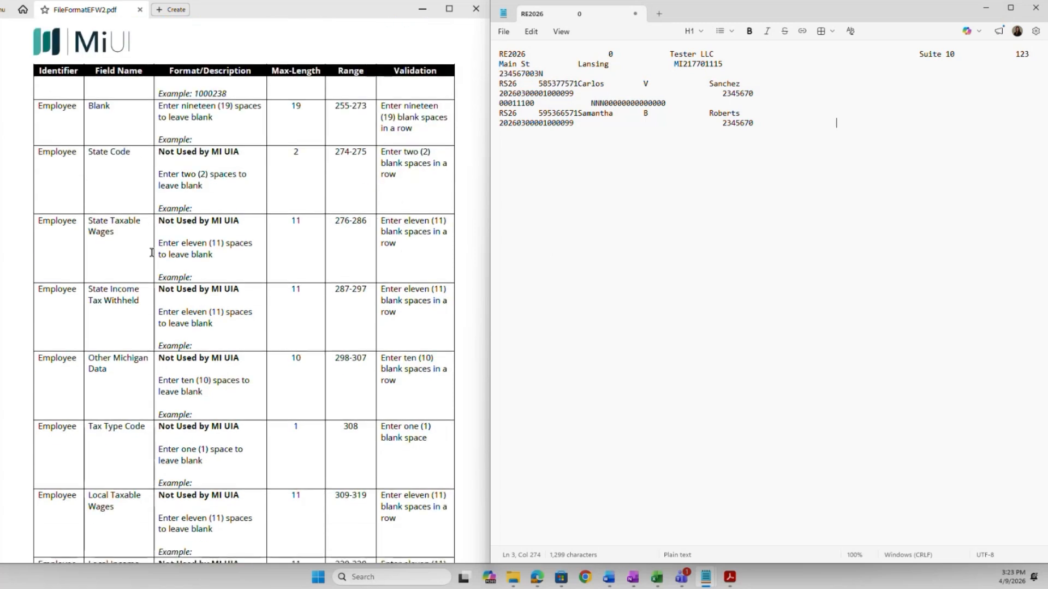
{"action": "scroll", "coordinate": [152, 253], "scroll_direction": "down", "scroll_amount": 1}
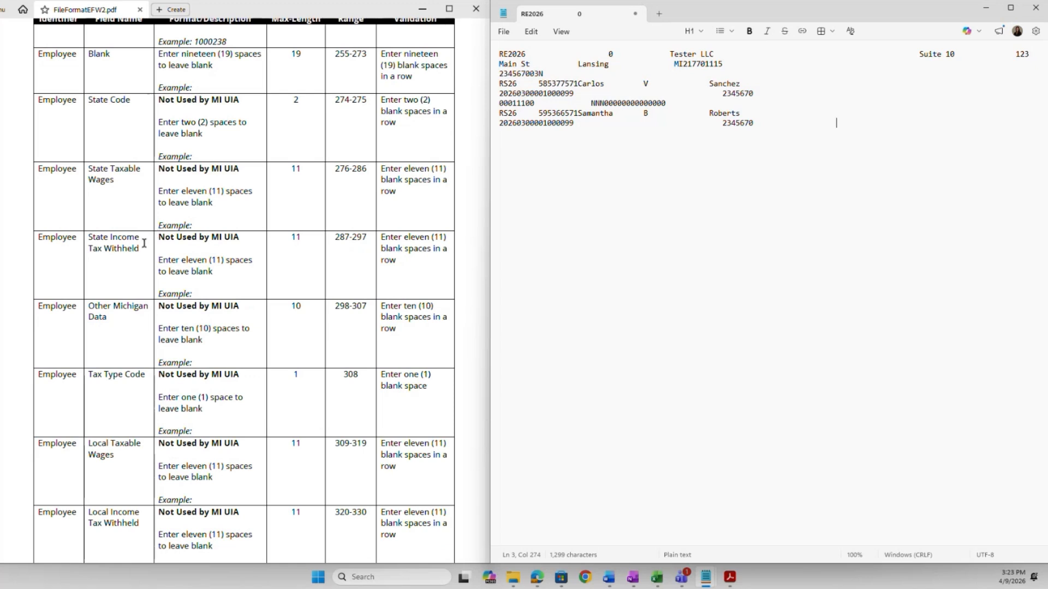
{"action": "scroll", "coordinate": [144, 243], "scroll_direction": "down", "scroll_amount": 2}
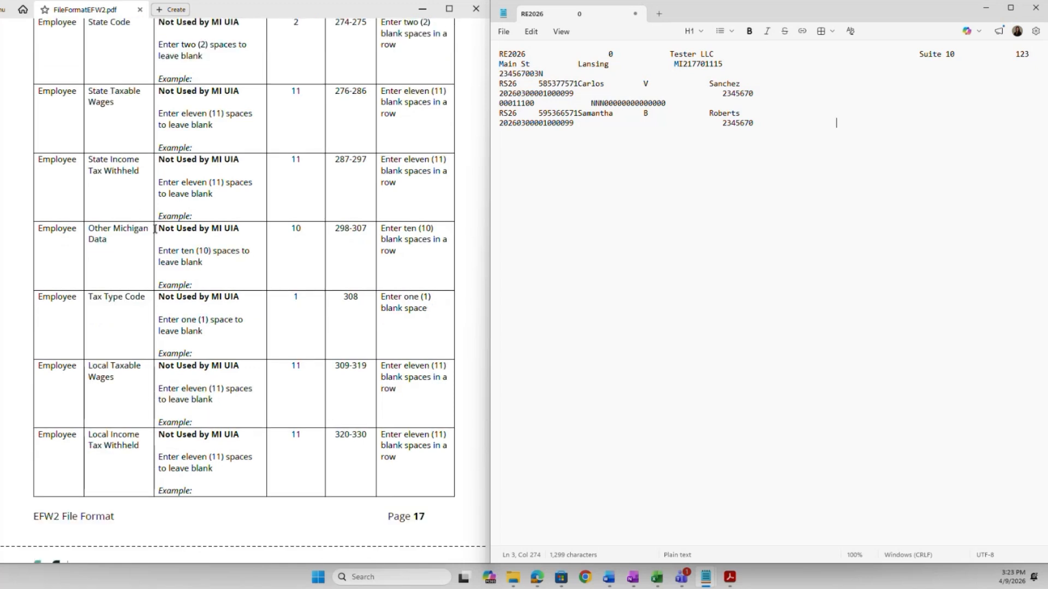
{"action": "scroll", "coordinate": [154, 229], "scroll_direction": "down", "scroll_amount": 5}
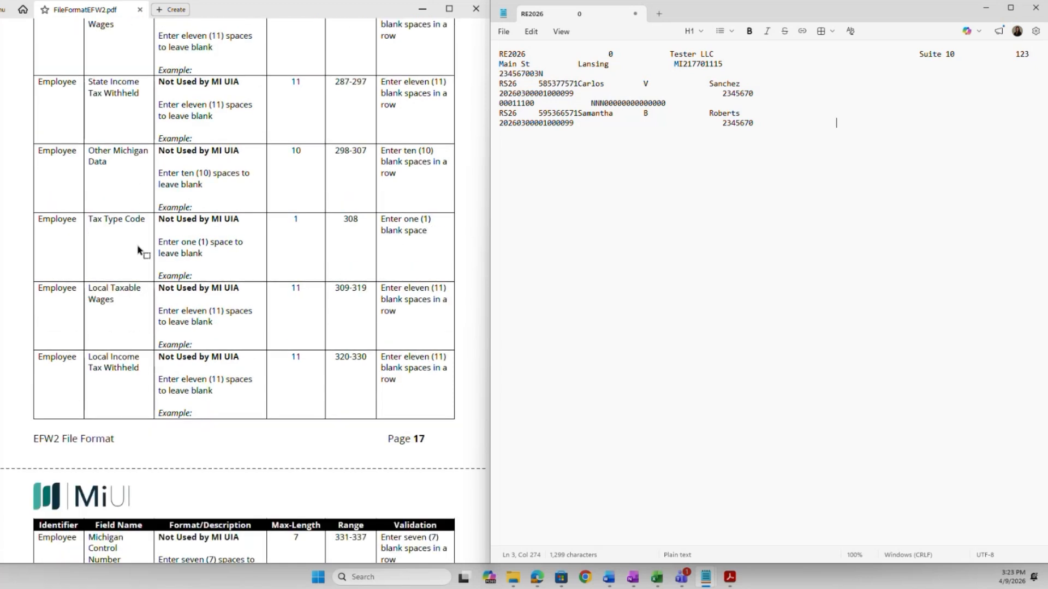
{"action": "scroll", "coordinate": [154, 215], "scroll_direction": "down", "scroll_amount": 2}
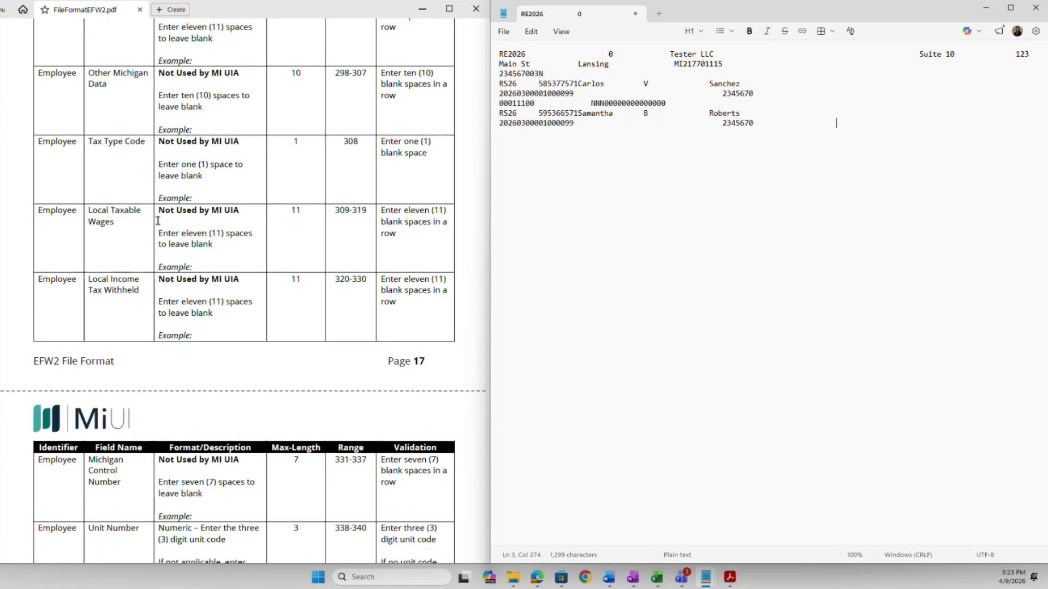
{"action": "scroll", "coordinate": [131, 219], "scroll_direction": "down", "scroll_amount": 2}
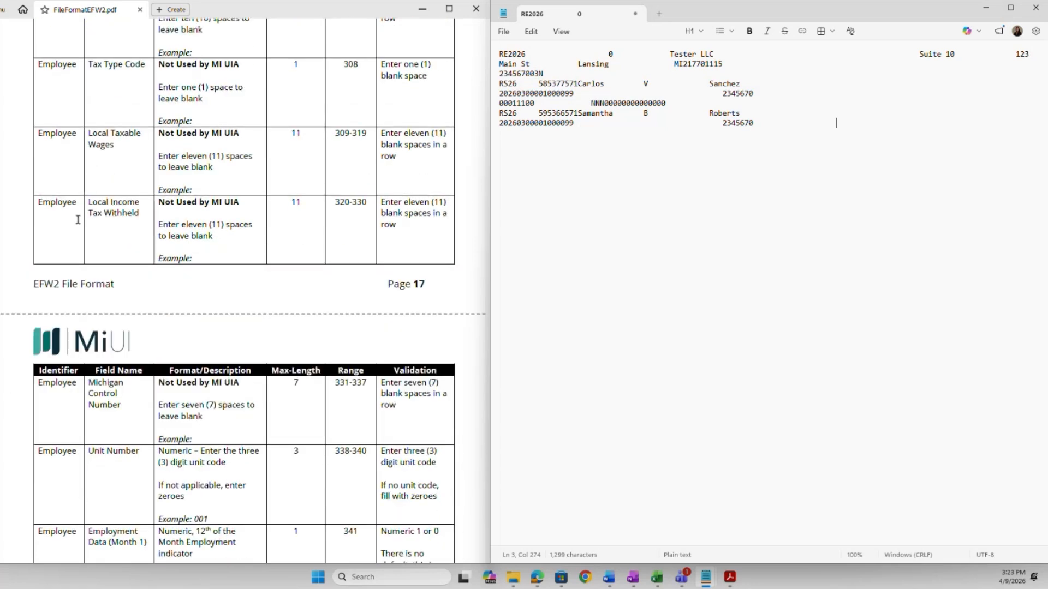
{"action": "scroll", "coordinate": [145, 202], "scroll_direction": "down", "scroll_amount": 6}
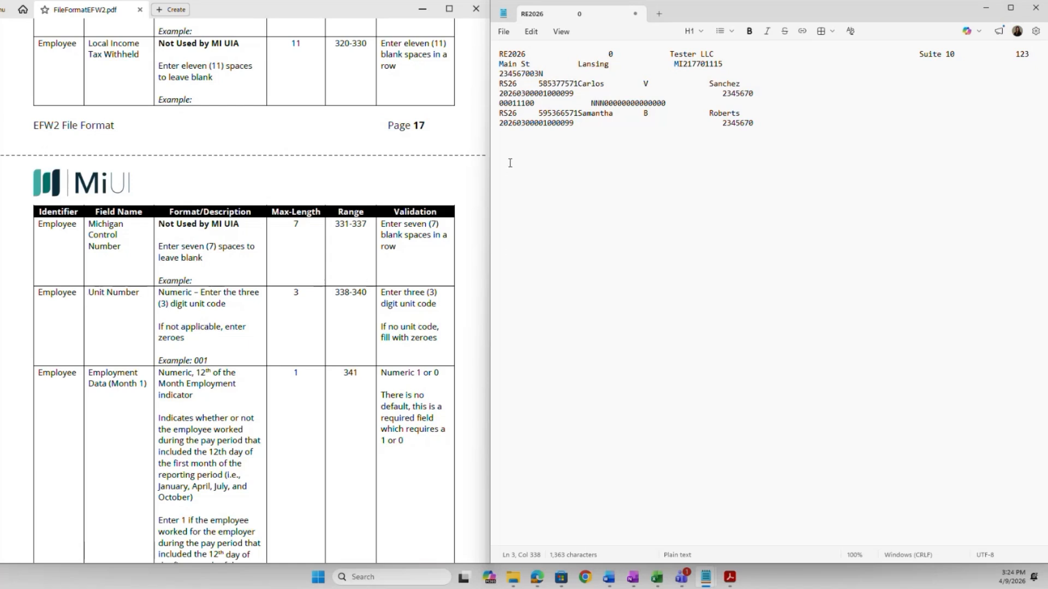
{"action": "type", "text": "000"}
Finish unit number 000 and enter monthly employment indicators 111 on the second record.
{"action": "scroll", "coordinate": [461, 285], "scroll_direction": "down", "scroll_amount": 5}
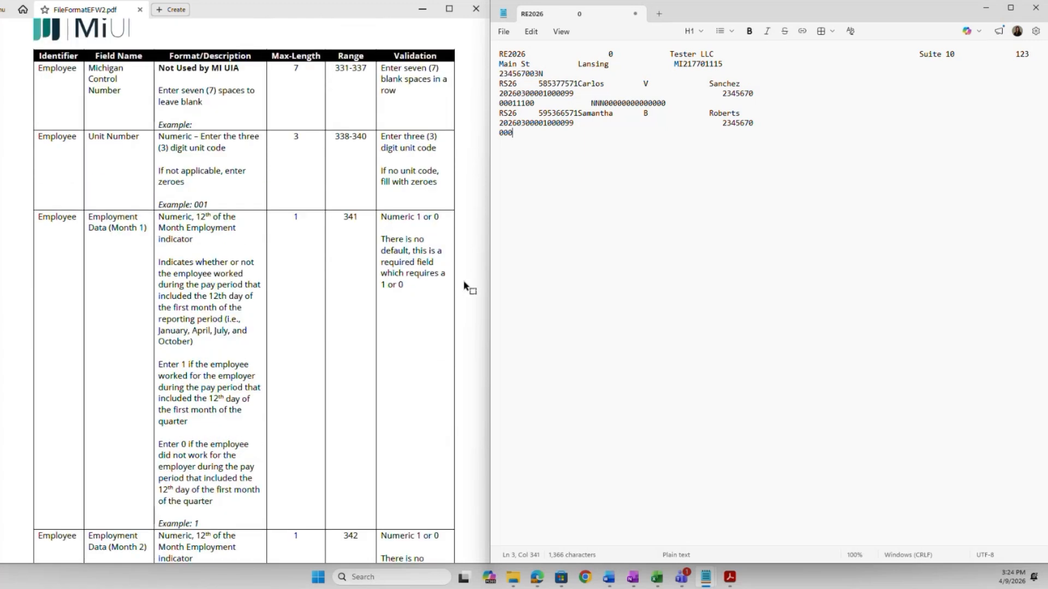
{"action": "scroll", "coordinate": [463, 285], "scroll_direction": "down", "scroll_amount": 2}
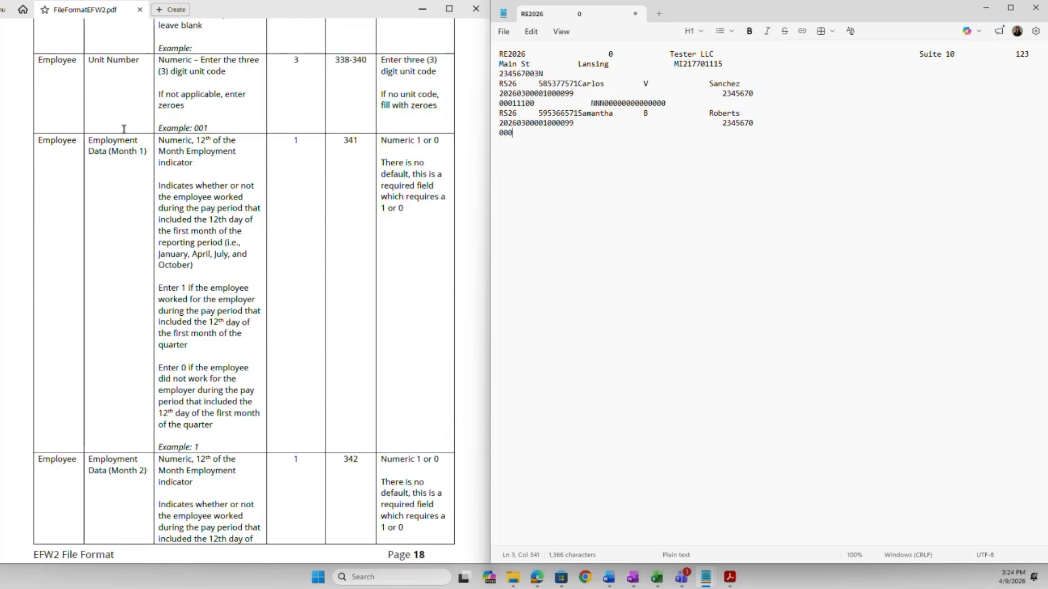
{"action": "scroll", "coordinate": [145, 161], "scroll_direction": "down", "scroll_amount": 7}
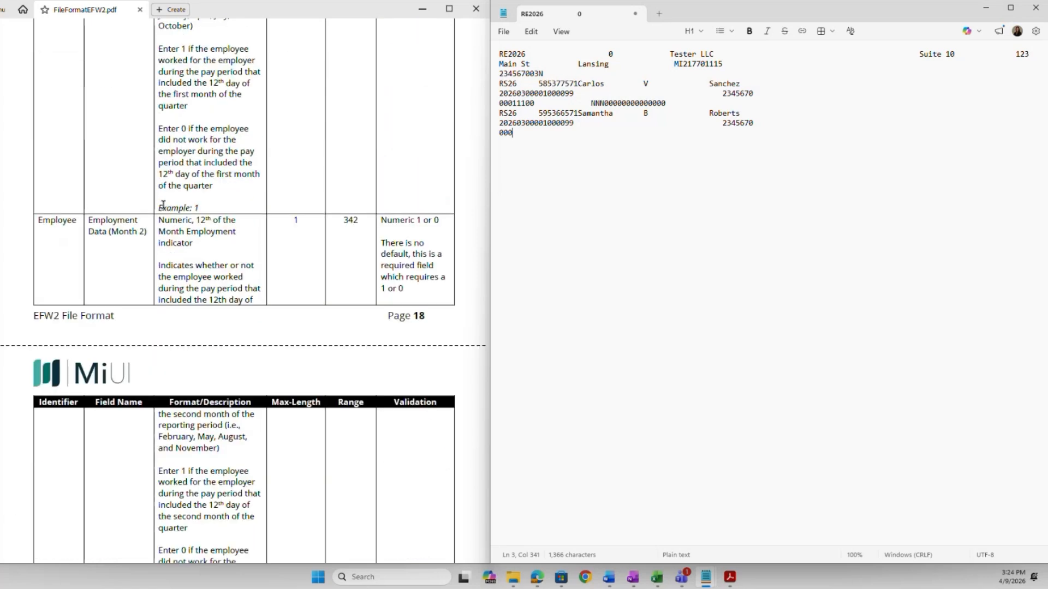
{"action": "scroll", "coordinate": [132, 205], "scroll_direction": "down", "scroll_amount": 11}
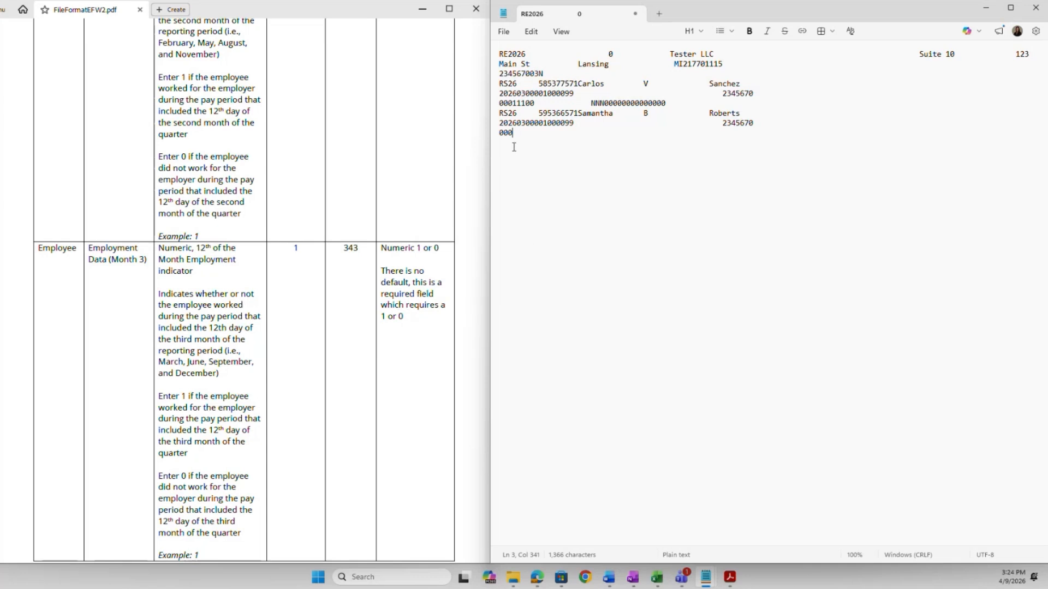
{"action": "type", "text": "111"}
{"action": "scroll", "coordinate": [440, 295], "scroll_direction": "down", "scroll_amount": 4}
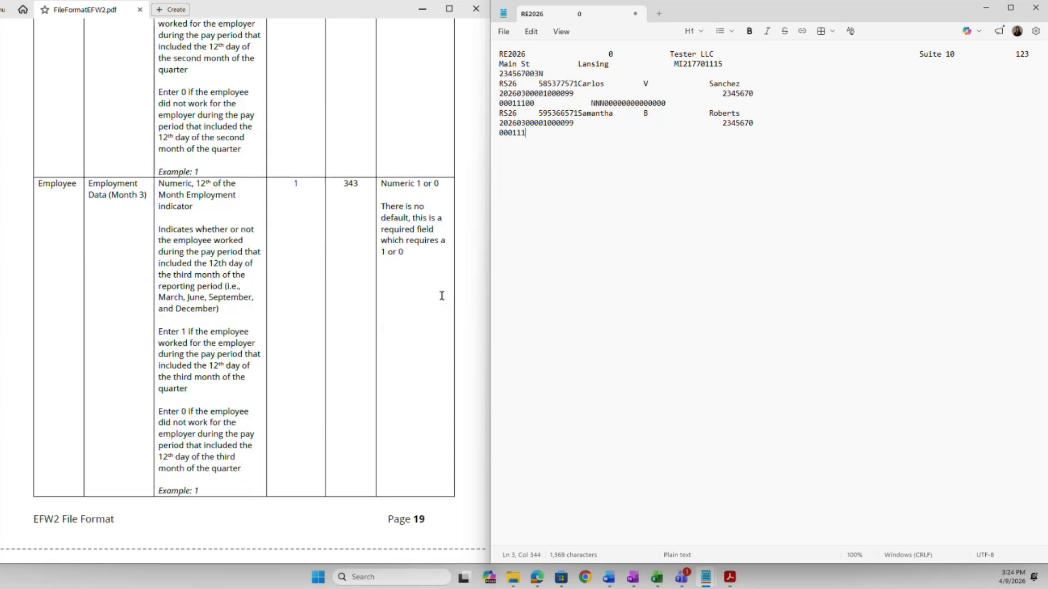
{"action": "scroll", "coordinate": [442, 299], "scroll_direction": "down", "scroll_amount": 1}
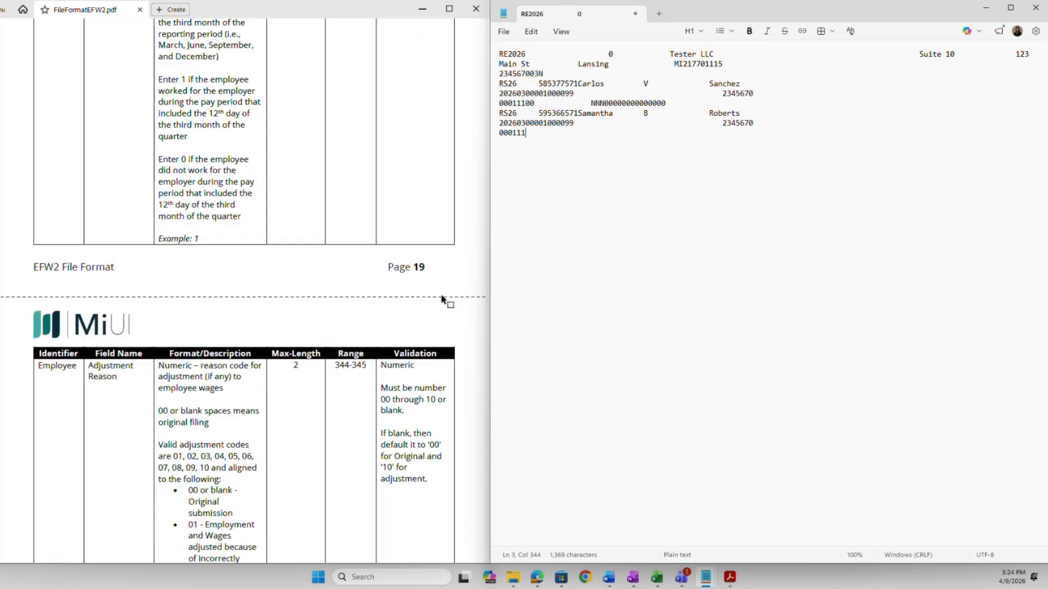
{"action": "scroll", "coordinate": [442, 300], "scroll_direction": "down", "scroll_amount": 3}
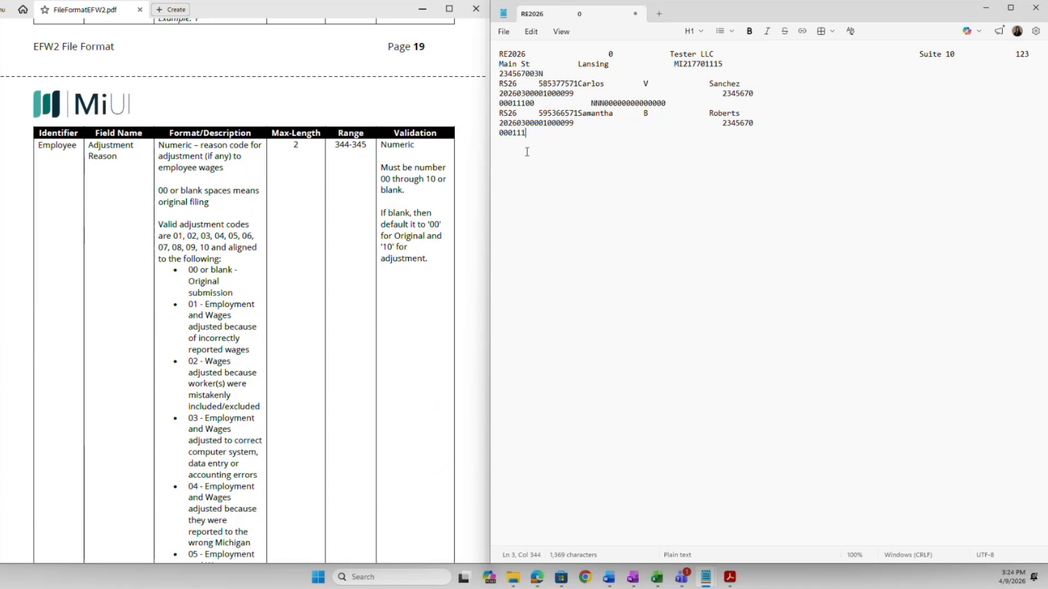
Add adjustment reason 00, 13 blank out-of-state spaces, and officer code N at position 359.
{"action": "type", "text": "00"}
{"action": "scroll", "coordinate": [455, 296], "scroll_direction": "down", "scroll_amount": 5}
{"action": "scroll", "coordinate": [458, 296], "scroll_direction": "down", "scroll_amount": 5}
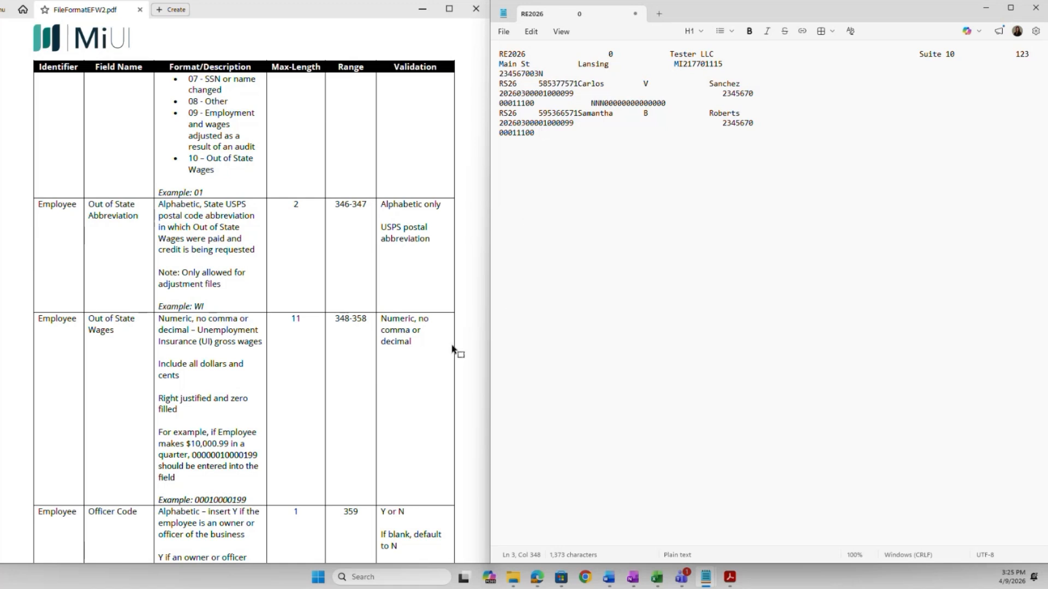
{"action": "scroll", "coordinate": [452, 349], "scroll_direction": "down", "scroll_amount": 1}
{"action": "scroll", "coordinate": [453, 349], "scroll_direction": "down", "scroll_amount": 1}
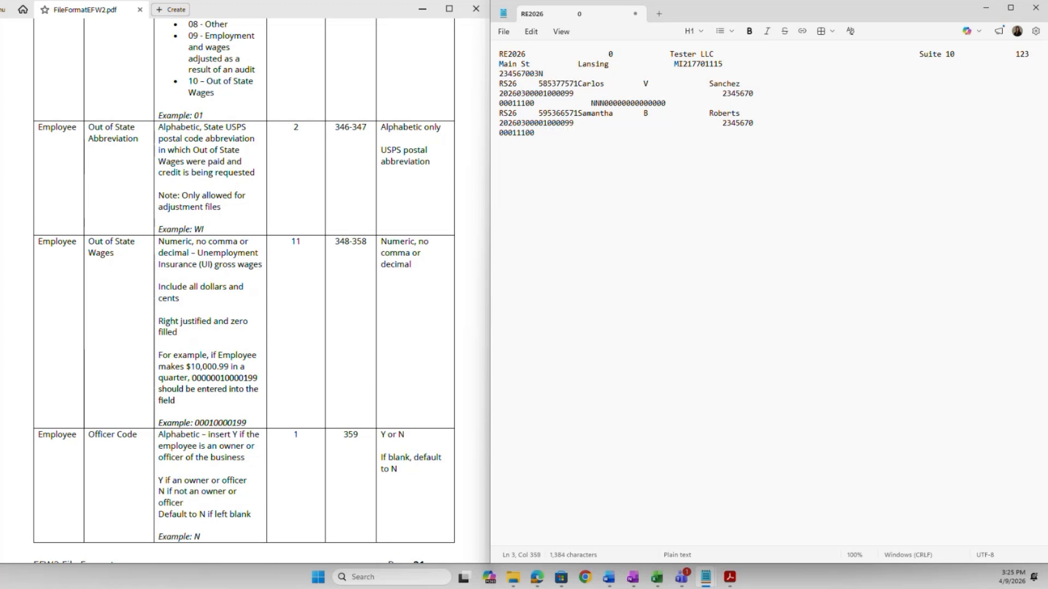
{"action": "scroll", "coordinate": [460, 319], "scroll_direction": "down", "scroll_amount": 1}
{"action": "scroll", "coordinate": [460, 319], "scroll_direction": "down", "scroll_amount": 2}
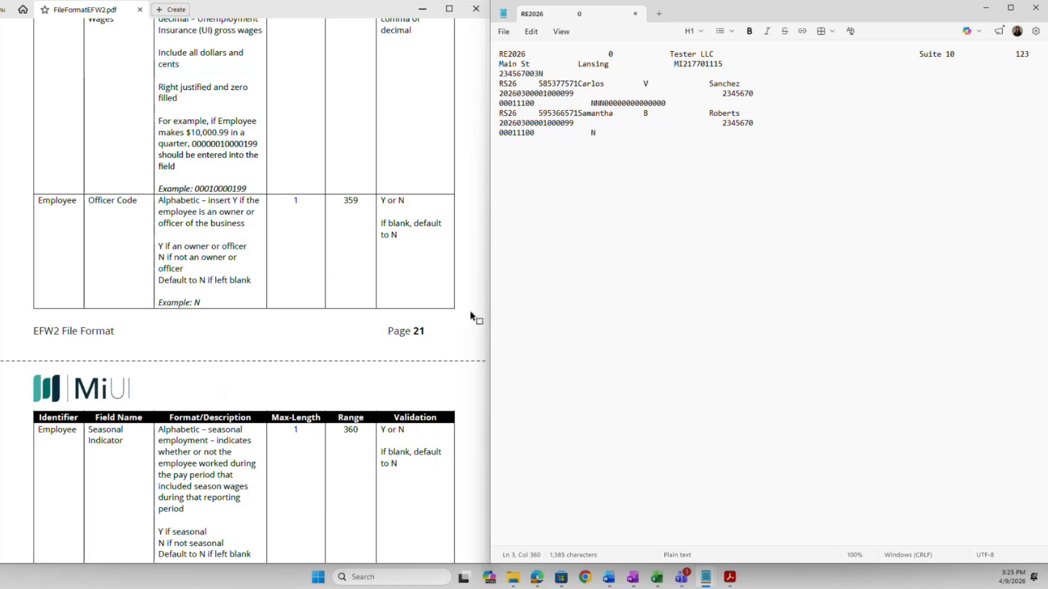
{"action": "scroll", "coordinate": [472, 318], "scroll_direction": "down", "scroll_amount": 3}
{"action": "scroll", "coordinate": [472, 322], "scroll_direction": "down", "scroll_amount": 2}
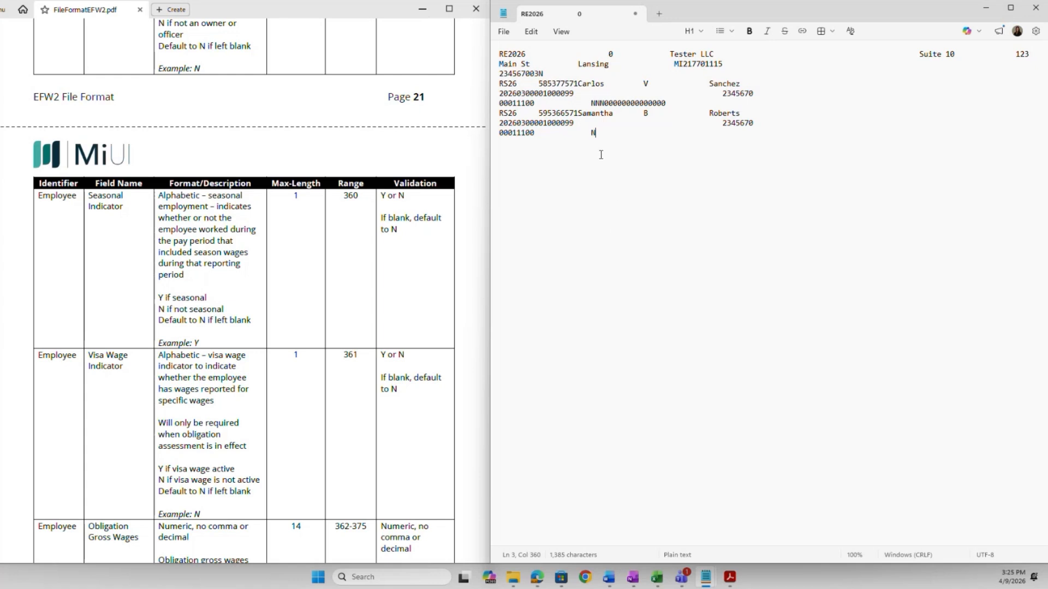
{"action": "type", "text": "N"}
{"action": "scroll", "coordinate": [478, 329], "scroll_direction": "down", "scroll_amount": 3}
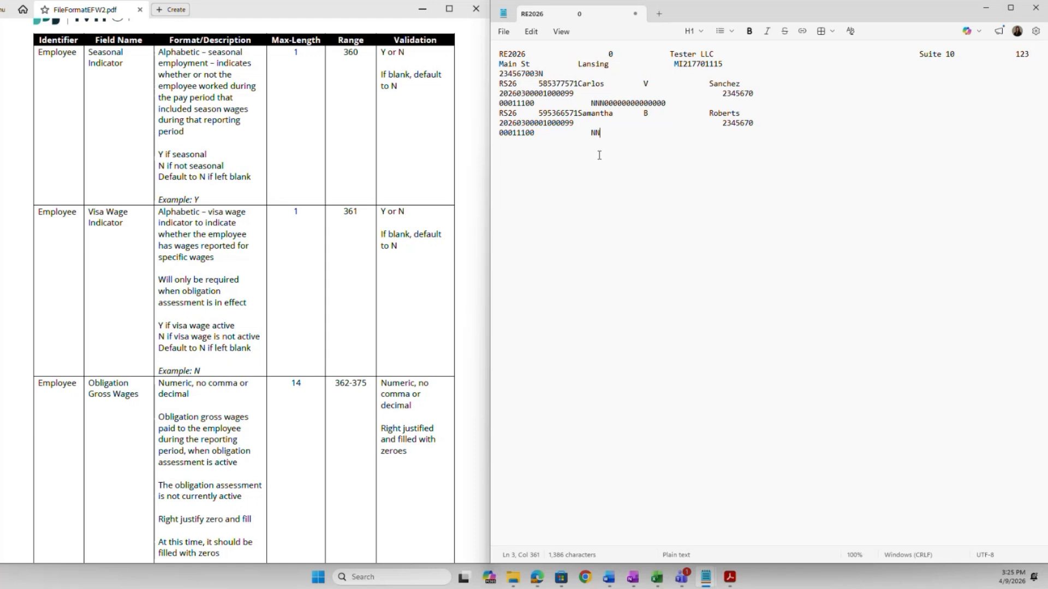
{"action": "type", "text": "N"}
{"action": "scroll", "coordinate": [451, 316], "scroll_direction": "down", "scroll_amount": 1}
{"action": "scroll", "coordinate": [449, 317], "scroll_direction": "down", "scroll_amount": 1}
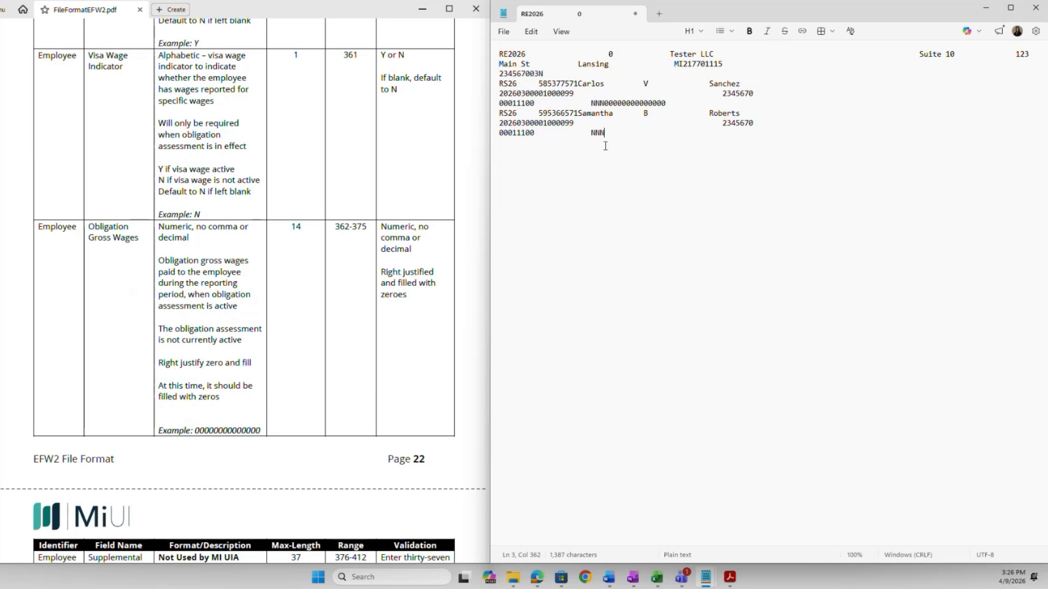
{"action": "type", "text": "00000000000000"}
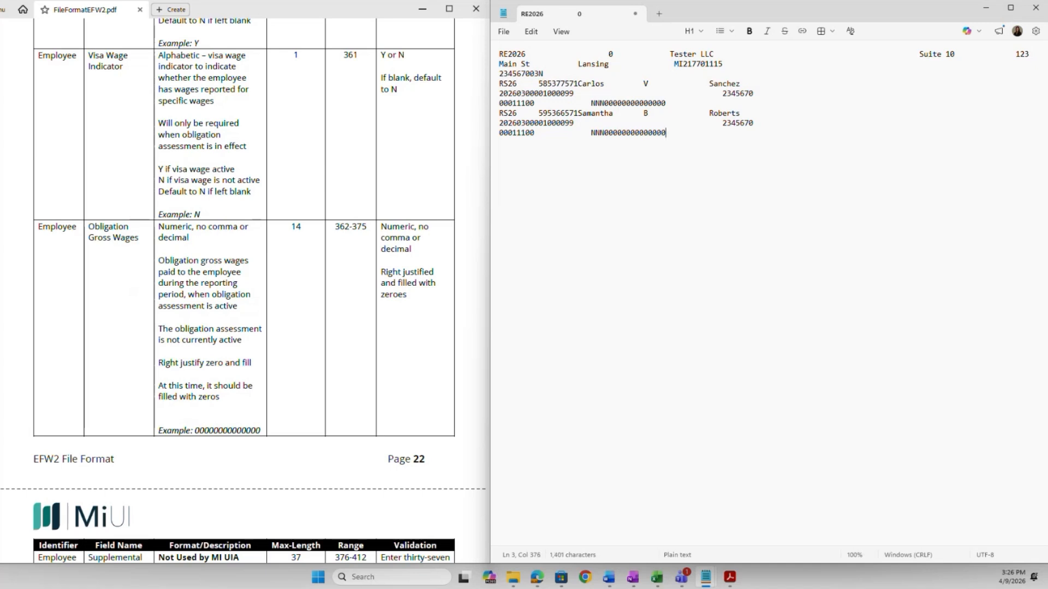
{"action": "scroll", "coordinate": [466, 296], "scroll_direction": "down", "scroll_amount": 1}
Pad the second record with 137 blank spaces through position 512 (Col 513).
{"action": "scroll", "coordinate": [463, 295], "scroll_direction": "down", "scroll_amount": 4}
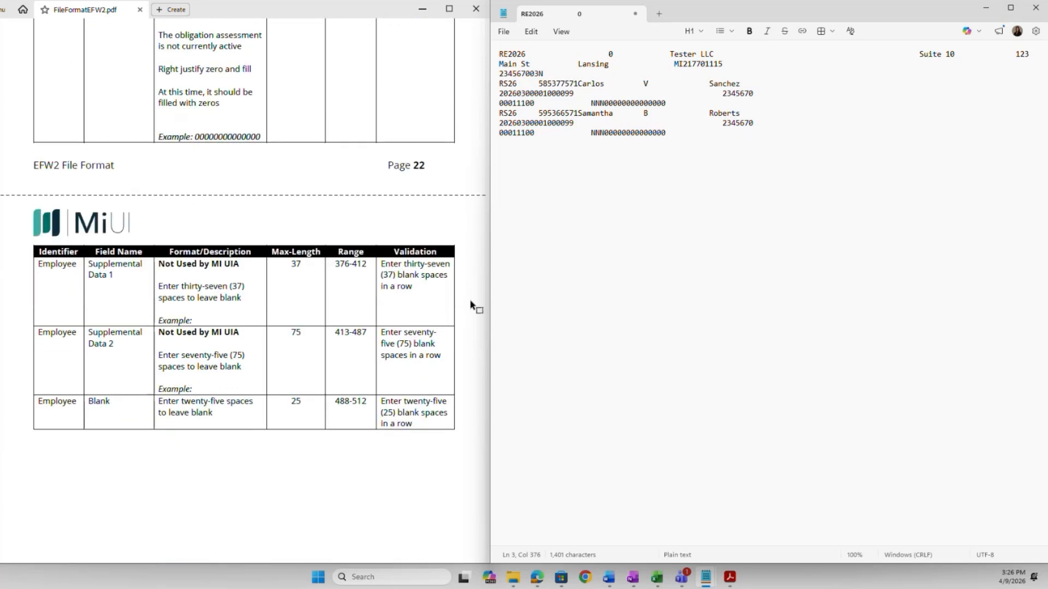